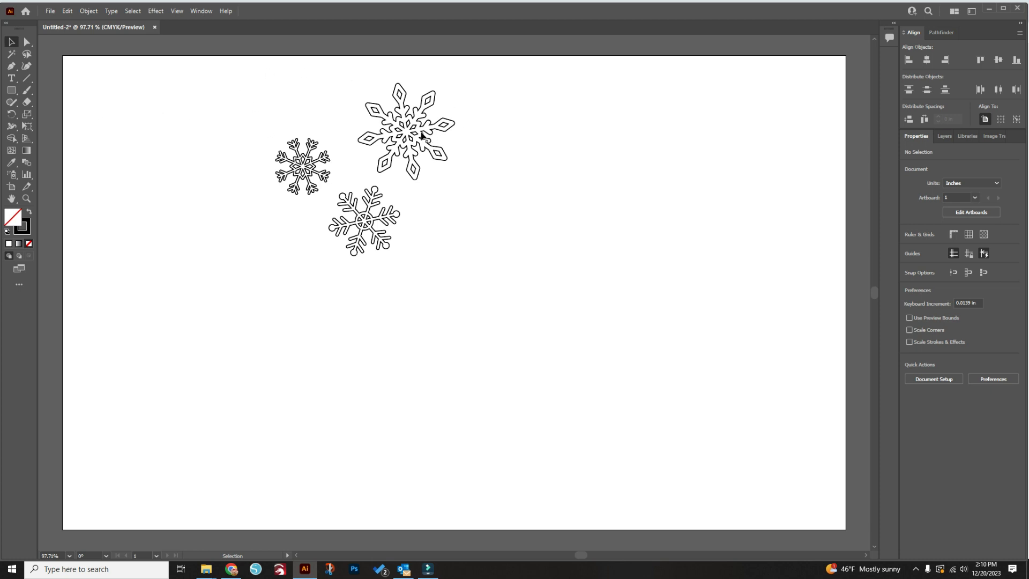
Spread out the largest and smallest snowflakes on either side of the third one
{"action": "left_click_drag", "start_coordinate": [418, 141], "coordinate": [475, 214]}
{"action": "left_click_drag", "start_coordinate": [307, 169], "coordinate": [290, 206]}
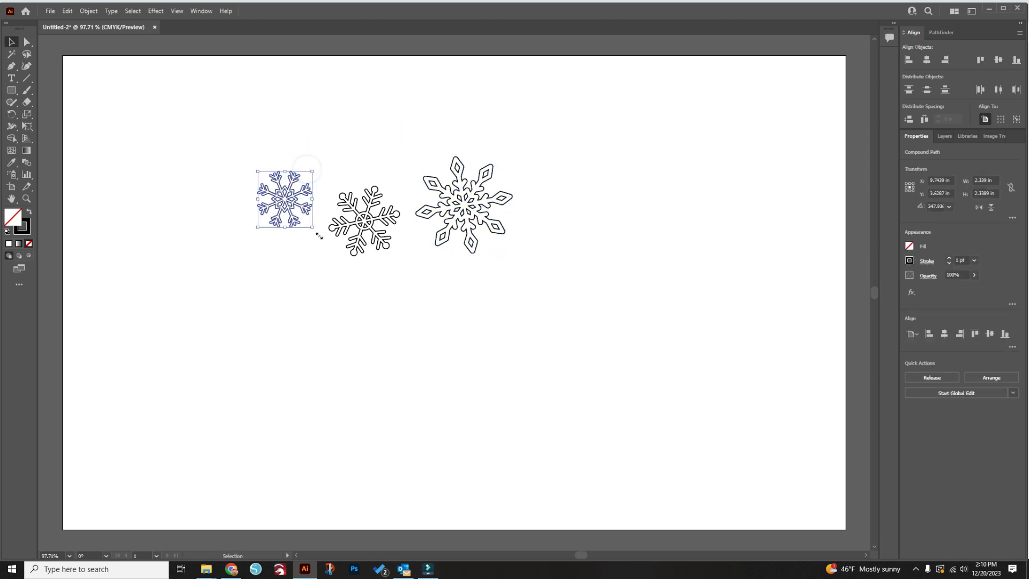
{"action": "left_click", "coordinate": [532, 301]}
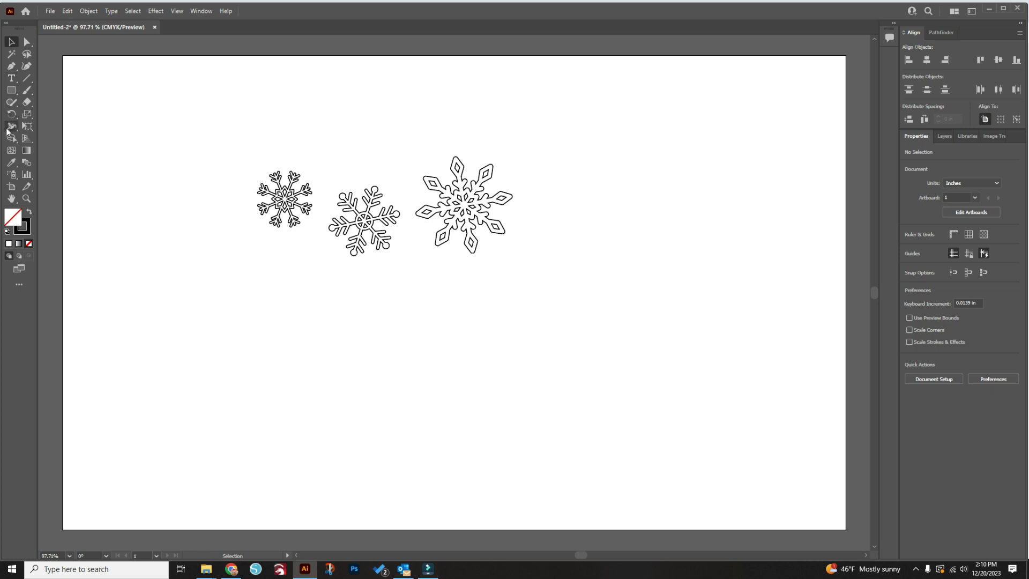
Draw a circle about 3.39 in across with the Ellipse tool in the empty area below the snowflakes
{"action": "left_click", "coordinate": [10, 94]}
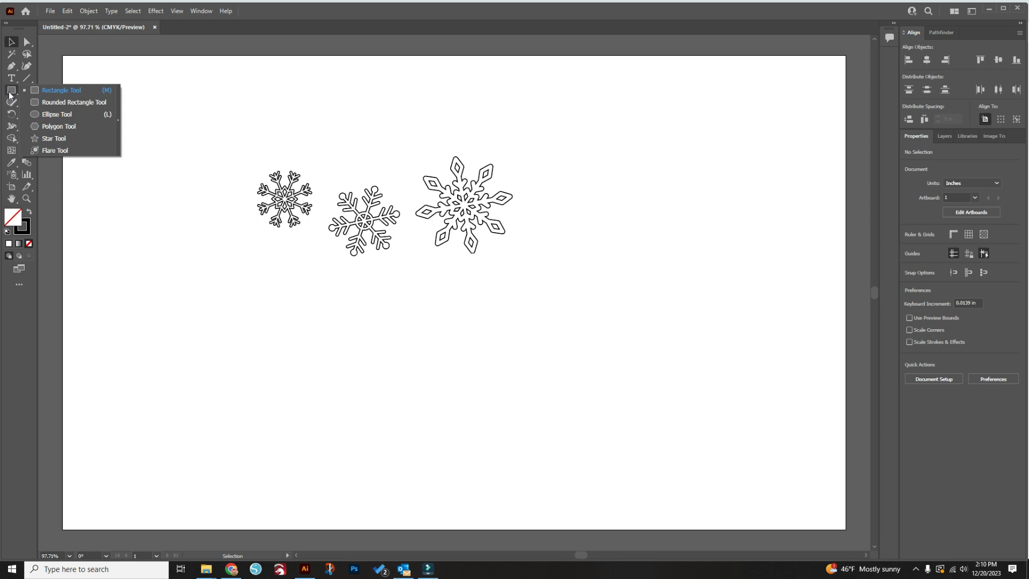
{"action": "left_click", "coordinate": [79, 114]}
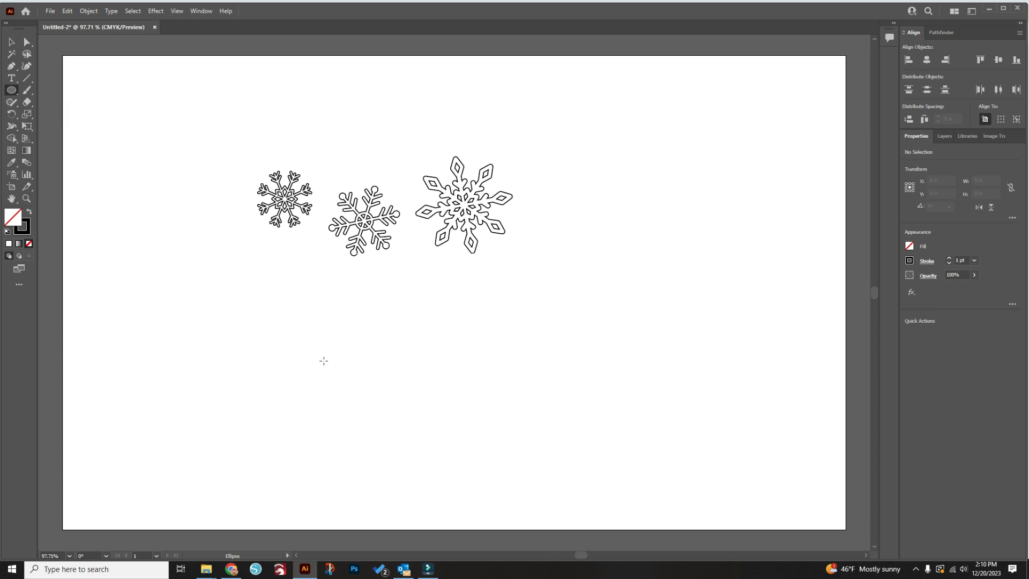
{"action": "left_click_drag", "start_coordinate": [235, 292], "coordinate": [375, 413]}
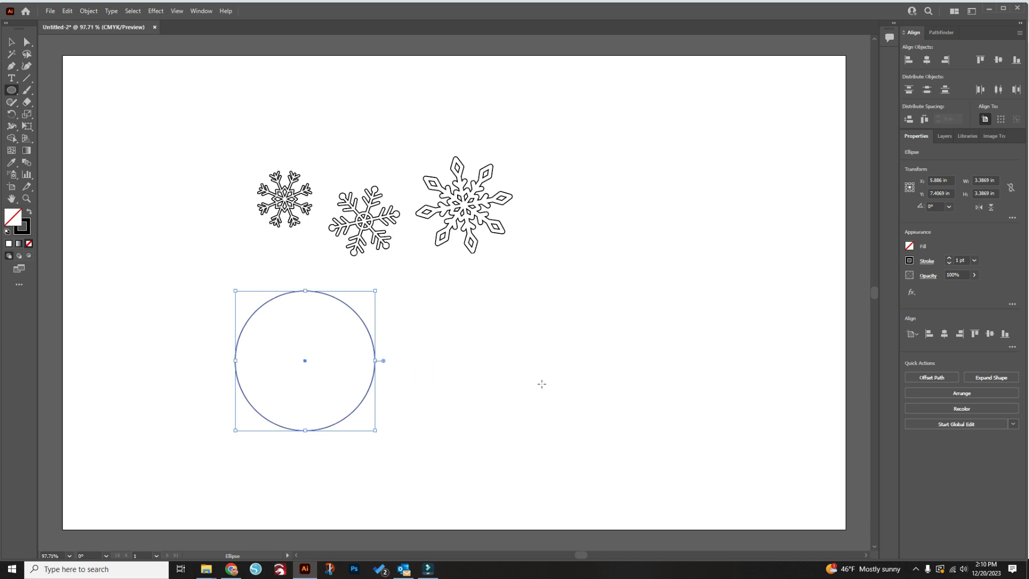
Constrain the circle's proportions and set its width and height to 3.5 in
{"action": "left_click", "coordinate": [1011, 188]}
{"action": "left_click", "coordinate": [997, 181]}
{"action": "type", "text": "3.5 in"}
{"action": "key", "text": "Return"}
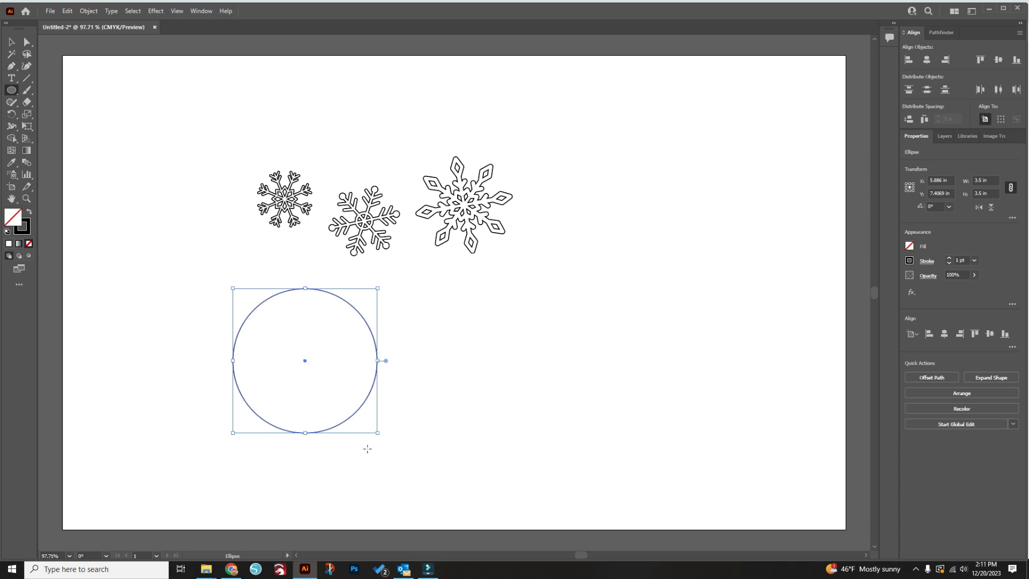
Create a 3 in concentric copy of the 3.5 in circle and deselect it
{"action": "key", "text": "v"}
{"action": "left_click", "coordinate": [988, 181]}
{"action": "type", "text": "3"}
{"action": "key", "text": "alt+Return"}
{"action": "left_click", "coordinate": [12, 42]}
{"action": "left_click", "coordinate": [467, 364]}
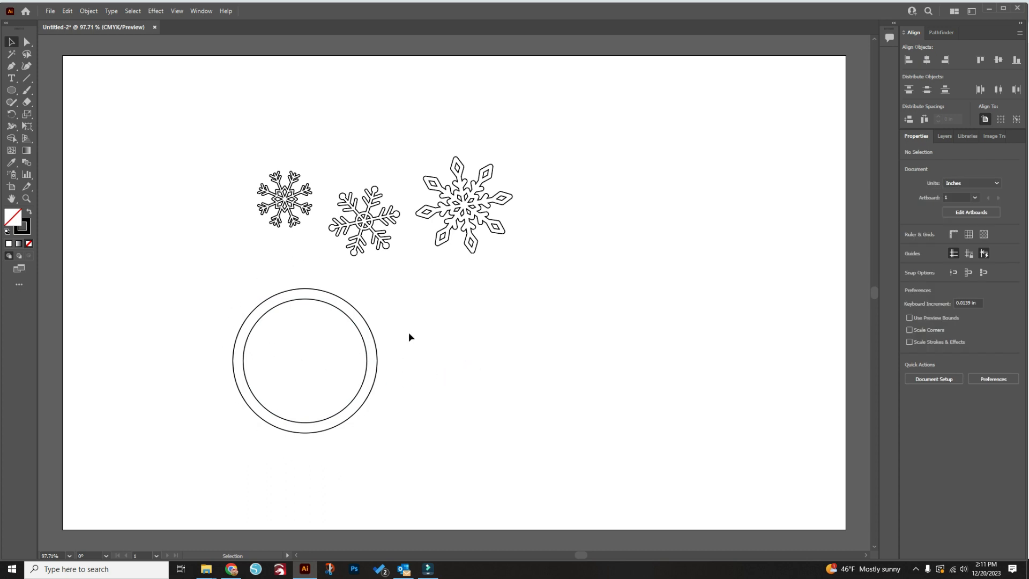
Move the three snowflakes into the circles, the largest in the upper part and the other two below it
{"action": "left_click_drag", "start_coordinate": [472, 201], "coordinate": [323, 339]}
{"action": "left_click", "coordinate": [323, 339]}
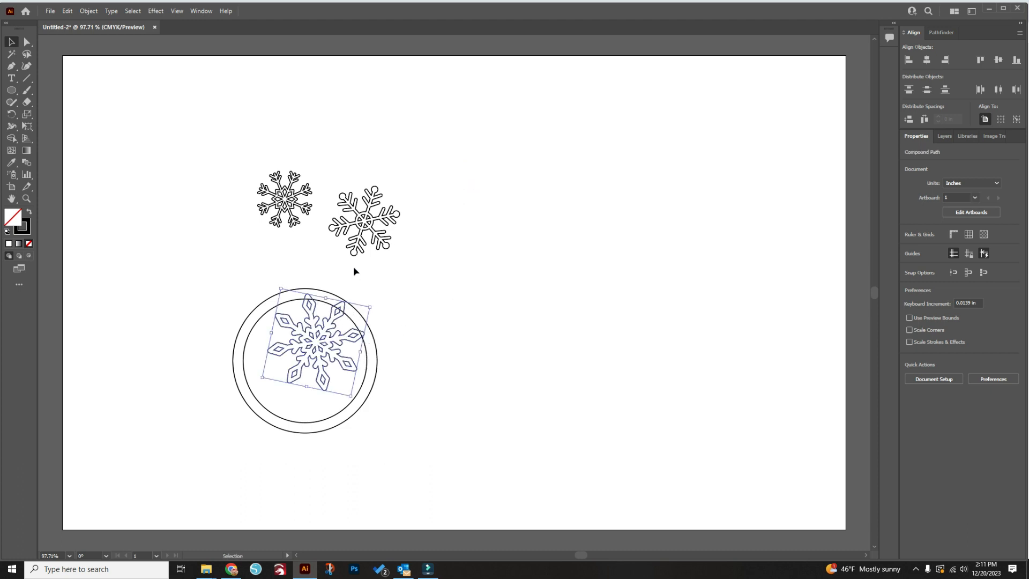
{"action": "left_click_drag", "start_coordinate": [367, 221], "coordinate": [270, 380]}
{"action": "left_click_drag", "start_coordinate": [287, 204], "coordinate": [310, 373]}
{"action": "left_click", "coordinate": [322, 343]}
{"action": "left_click", "coordinate": [295, 393]}
{"action": "left_click", "coordinate": [264, 381]}
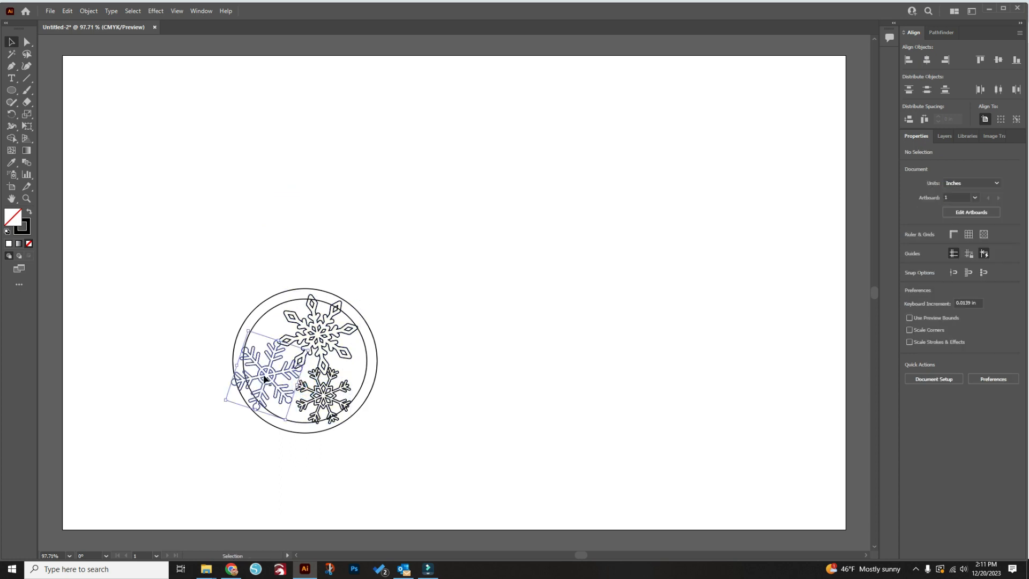
Shift the left snowflake upward, and rotate and enlarge the lower snowflake to about 1.62 in wide
{"action": "left_click_drag", "start_coordinate": [290, 382], "coordinate": [273, 364]}
{"action": "left_click_drag", "start_coordinate": [325, 397], "coordinate": [352, 396]}
{"action": "left_click_drag", "start_coordinate": [355, 359], "coordinate": [316, 388]}
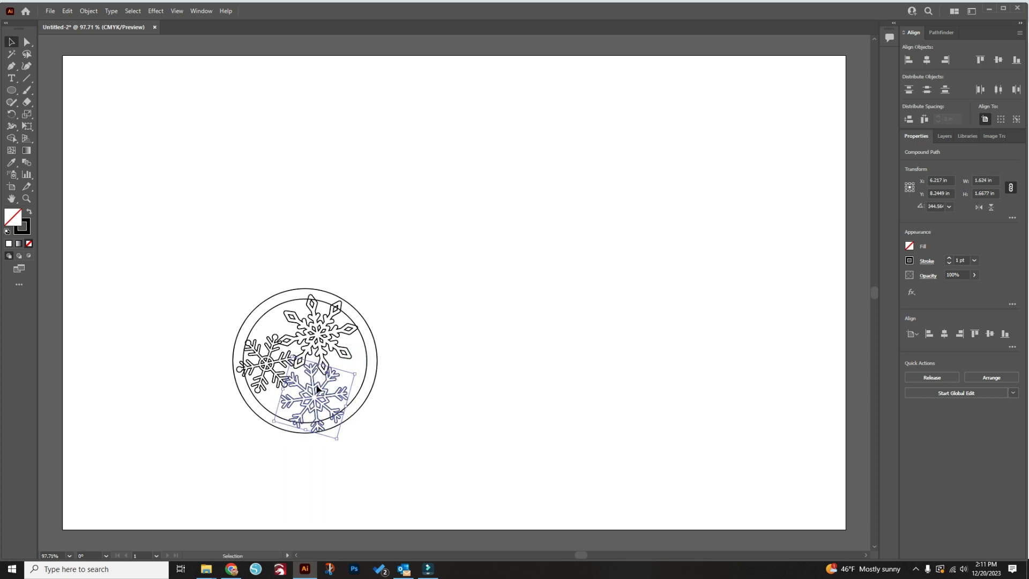
Fit the snowflakes against the ring, shrinking the left one to about 1.17 in wide and moving the lower one rightward
{"action": "left_click_drag", "start_coordinate": [338, 336], "coordinate": [334, 330]}
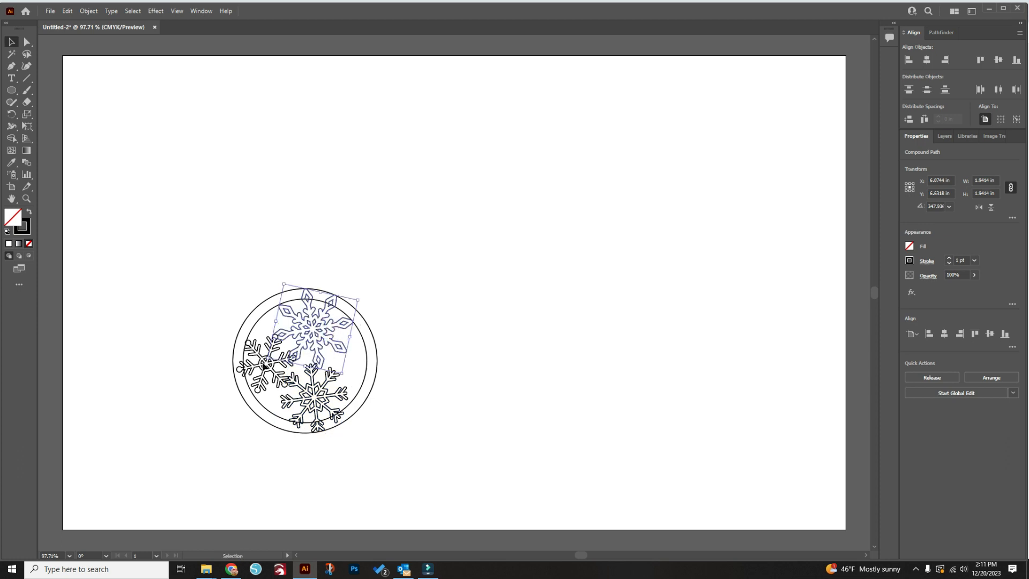
{"action": "left_click", "coordinate": [265, 365]}
{"action": "left_click_drag", "start_coordinate": [294, 372], "coordinate": [264, 352]}
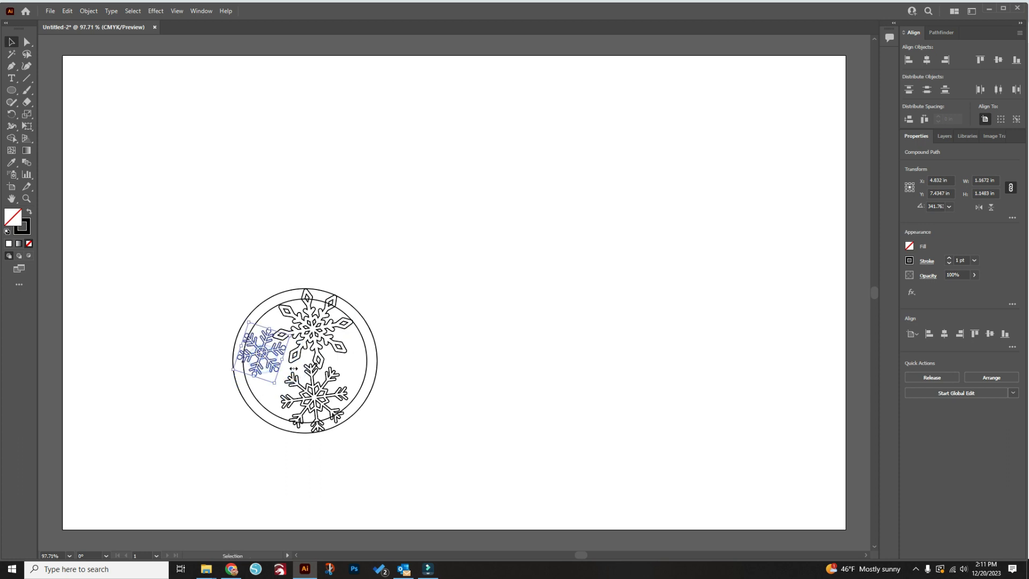
{"action": "left_click_drag", "start_coordinate": [317, 395], "coordinate": [333, 392]}
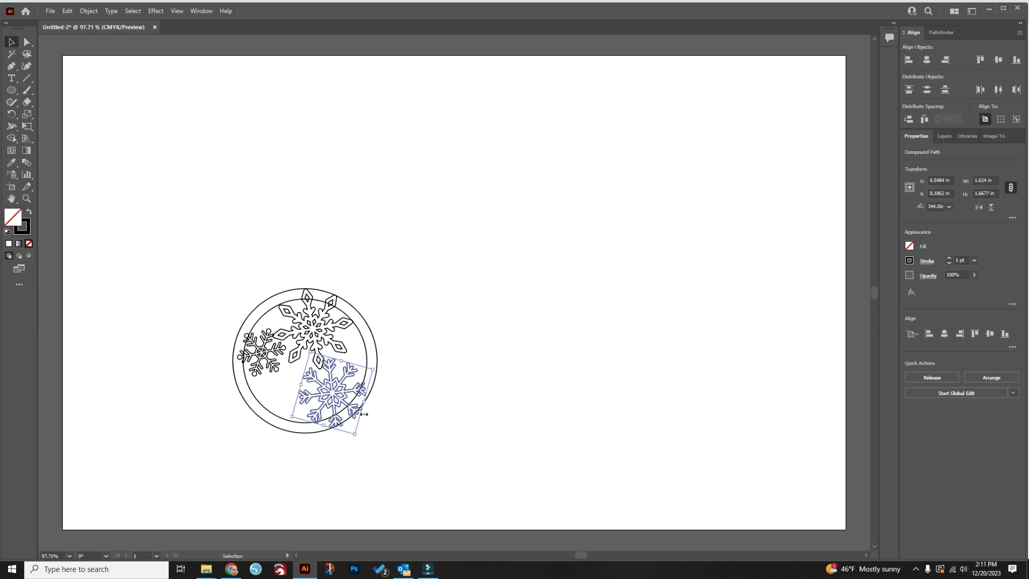
Add a placeholder text object on the artboard to the right of the circles
{"action": "left_click", "coordinate": [10, 79]}
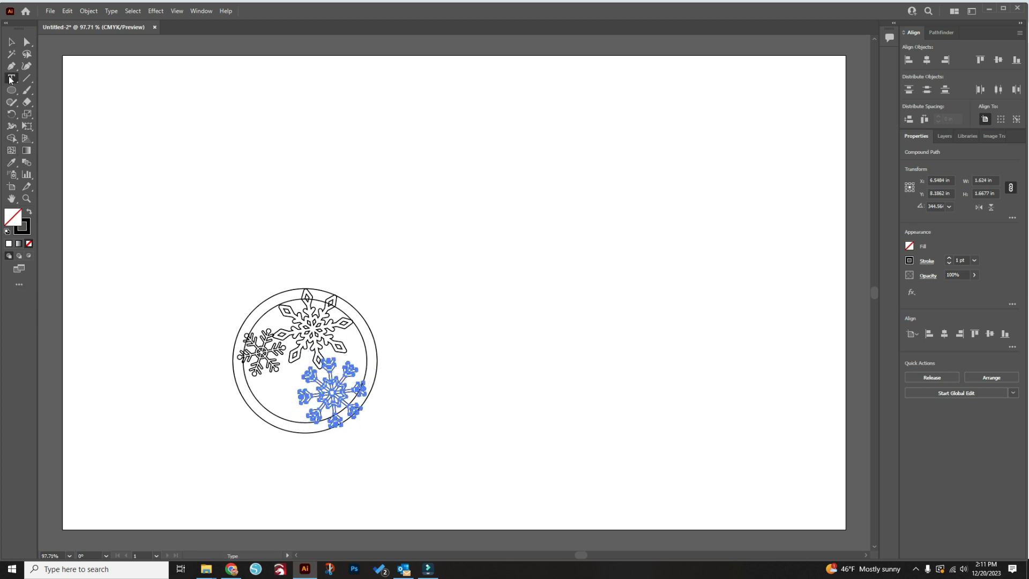
{"action": "left_click", "coordinate": [455, 322]}
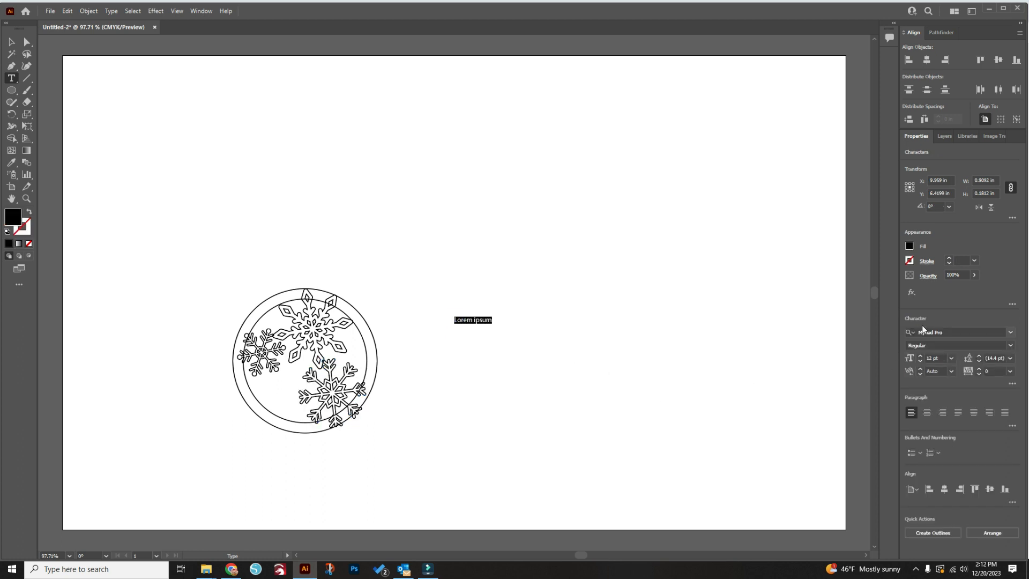
{"action": "left_click", "coordinate": [1011, 332]}
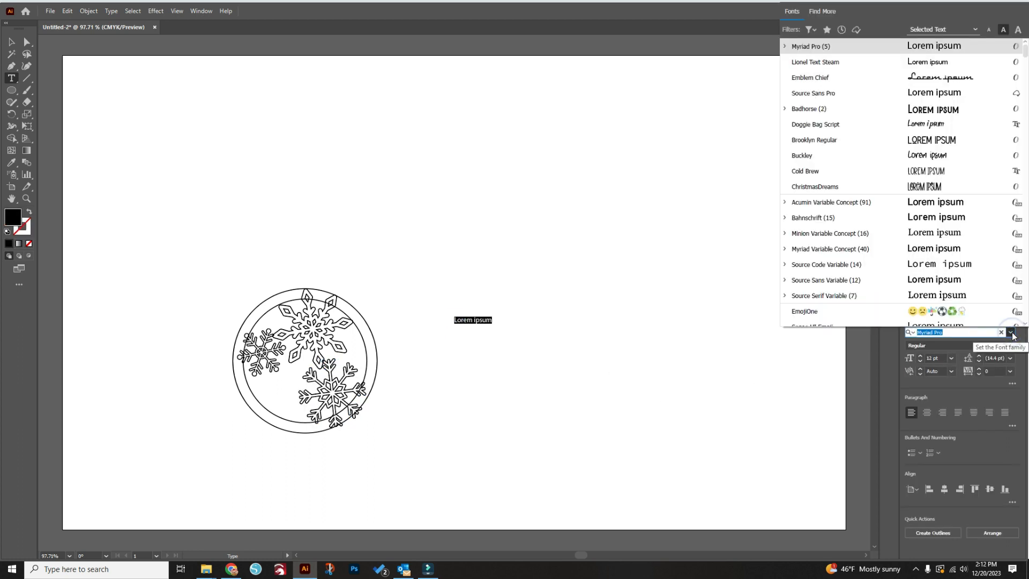
{"action": "left_click", "coordinate": [718, 364]}
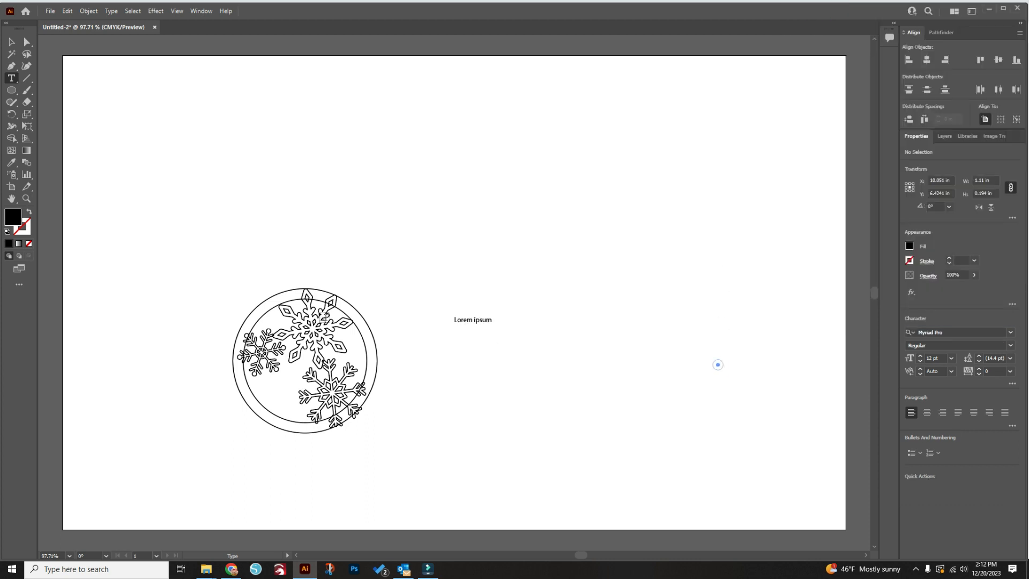
Replace the placeholder text with the recipient's first name and select it as an object
{"action": "left_click", "coordinate": [489, 322]}
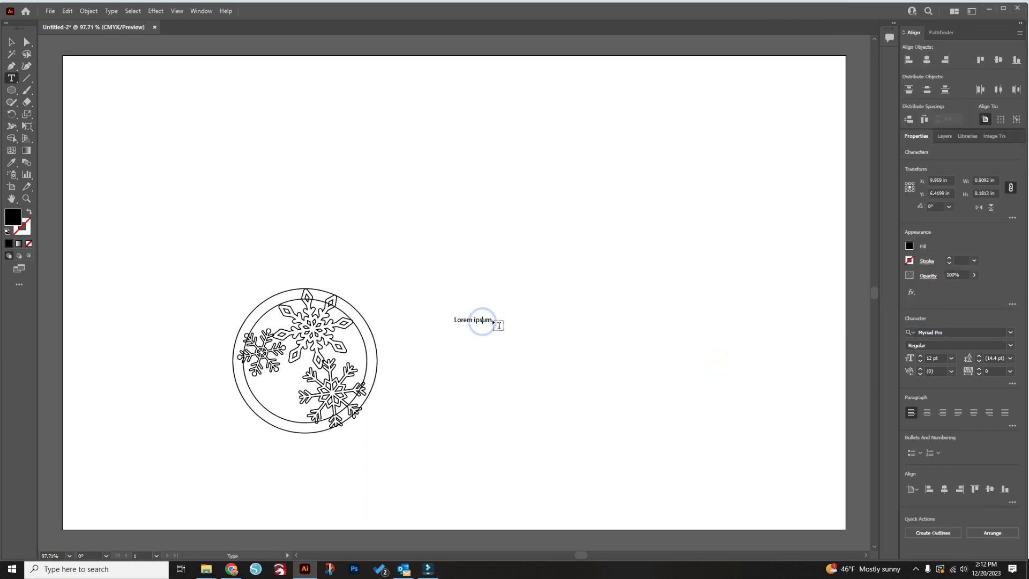
{"action": "left_click_drag", "start_coordinate": [490, 322], "coordinate": [399, 321]}
{"action": "type", "text": "Mrs. Hand"}
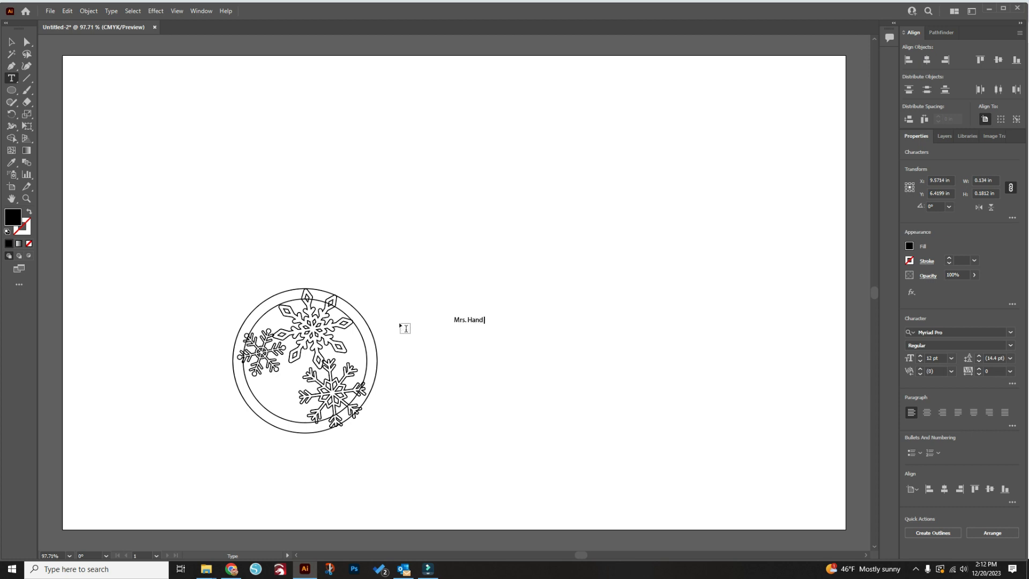
{"action": "key", "text": "BackSpace"}
{"action": "key", "text": "BackSpace"}
{"action": "key", "text": "BackSpace"}
{"action": "key", "text": "BackSpace"}
{"action": "key", "text": "BackSpace"}
{"action": "key", "text": "BackSpace"}
{"action": "key", "text": "BackSpace"}
{"action": "key", "text": "BackSpace"}
{"action": "type", "text": "Jod"}
{"action": "left_click", "coordinate": [12, 42]}
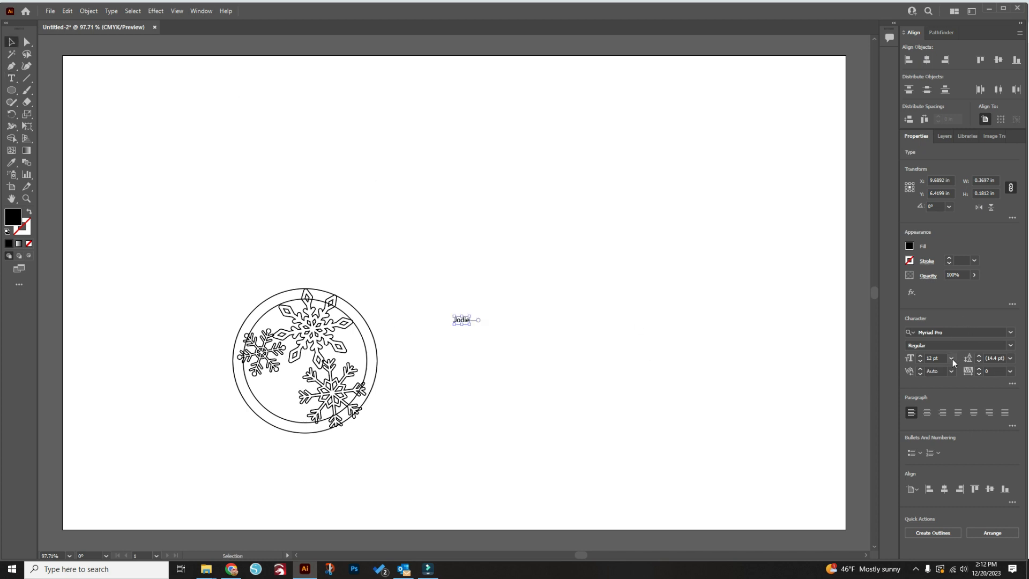
Set the name text to 48 pt in the Festive font
{"action": "left_click", "coordinate": [953, 359]}
{"action": "left_click", "coordinate": [970, 510]}
{"action": "left_click", "coordinate": [1011, 333]}
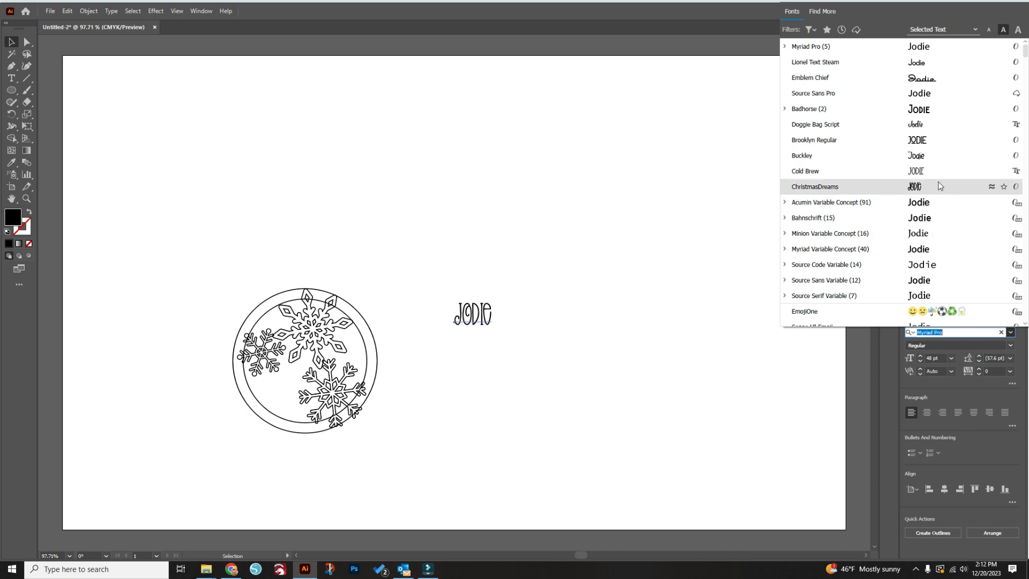
{"action": "scroll", "coordinate": [911, 109], "scroll_direction": "down", "scroll_amount": 2}
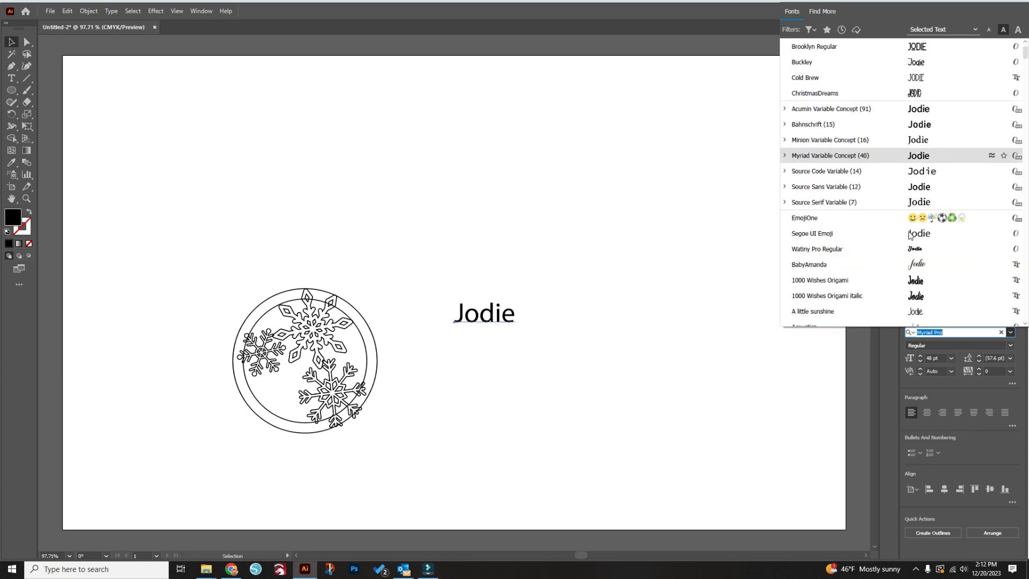
{"action": "scroll", "coordinate": [922, 230], "scroll_direction": "down", "scroll_amount": 3}
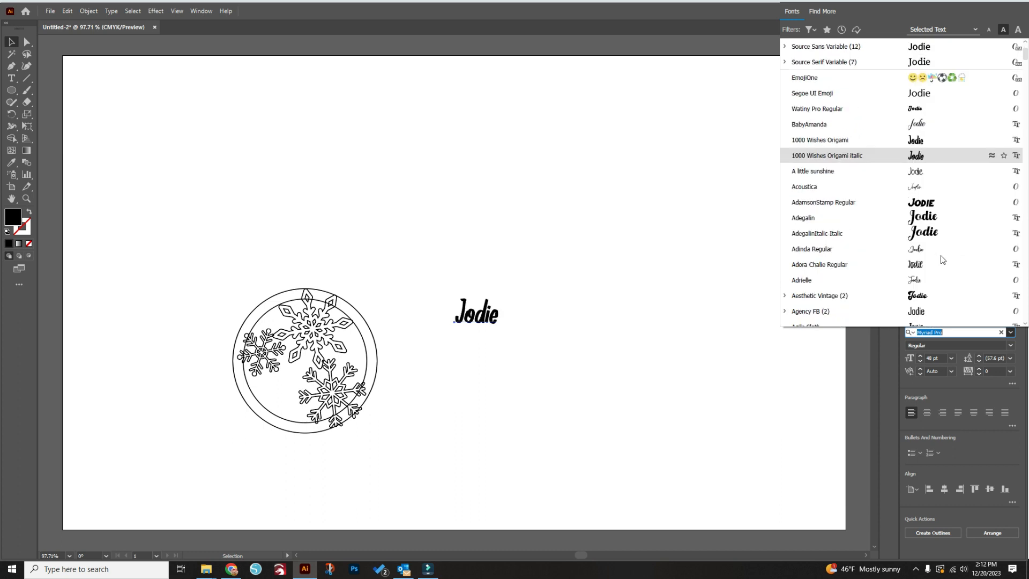
{"action": "scroll", "coordinate": [943, 259], "scroll_direction": "down", "scroll_amount": 10}
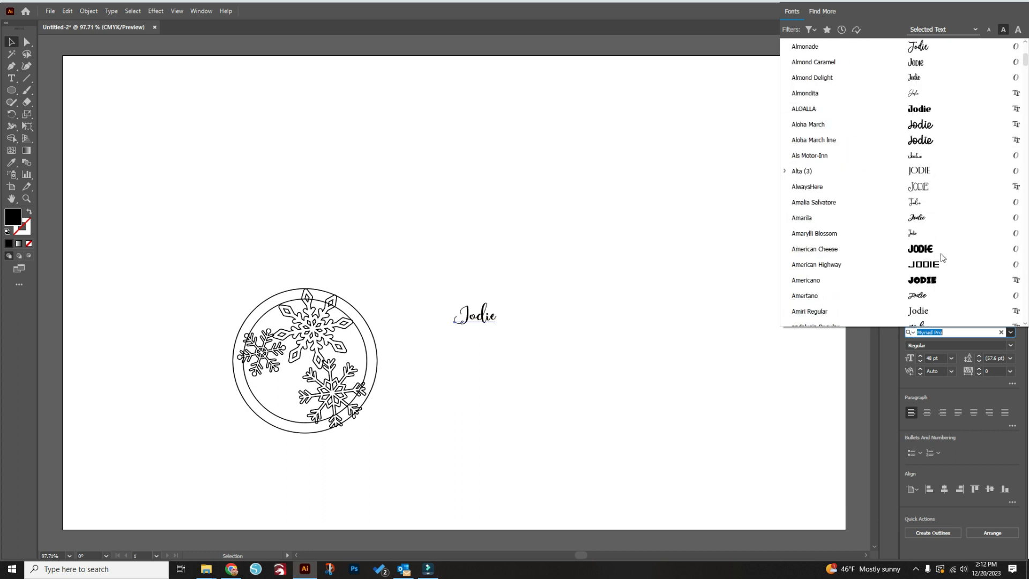
{"action": "scroll", "coordinate": [942, 259], "scroll_direction": "down", "scroll_amount": 12}
{"action": "scroll", "coordinate": [943, 258], "scroll_direction": "down", "scroll_amount": 4}
{"action": "scroll", "coordinate": [943, 258], "scroll_direction": "down", "scroll_amount": 4}
{"action": "type", "text": "fa"}
{"action": "type", "text": "stive"}
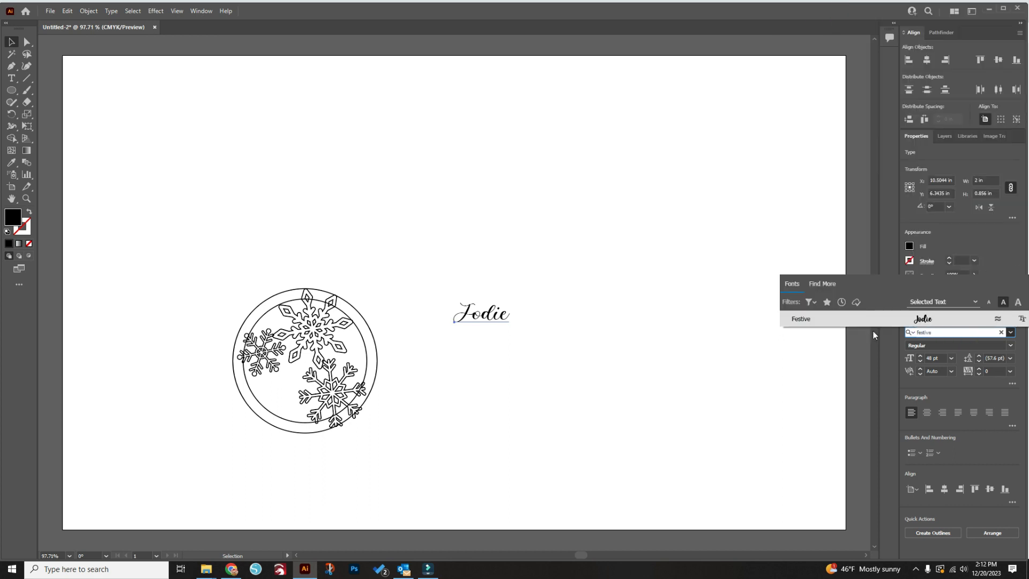
{"action": "left_click", "coordinate": [922, 320]}
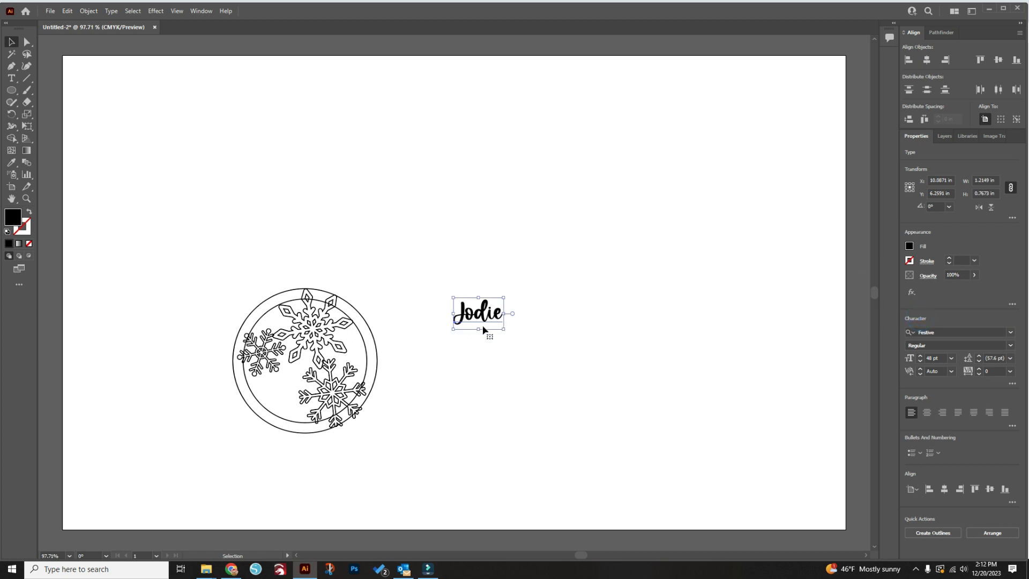
Enlarge the name text proportionally to about 2.33 in wide and deselect it
{"action": "left_click_drag", "start_coordinate": [478, 337], "coordinate": [478, 358]}
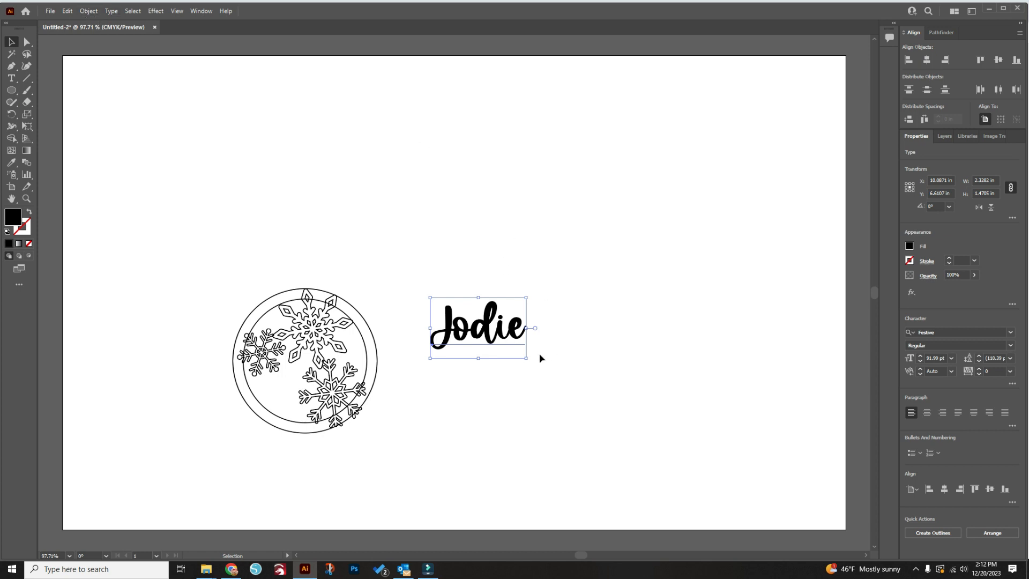
{"action": "left_click", "coordinate": [583, 379]}
Expand the name text into shapes with Object and Fill enabled
{"action": "left_click", "coordinate": [489, 336]}
{"action": "left_click", "coordinate": [89, 12]}
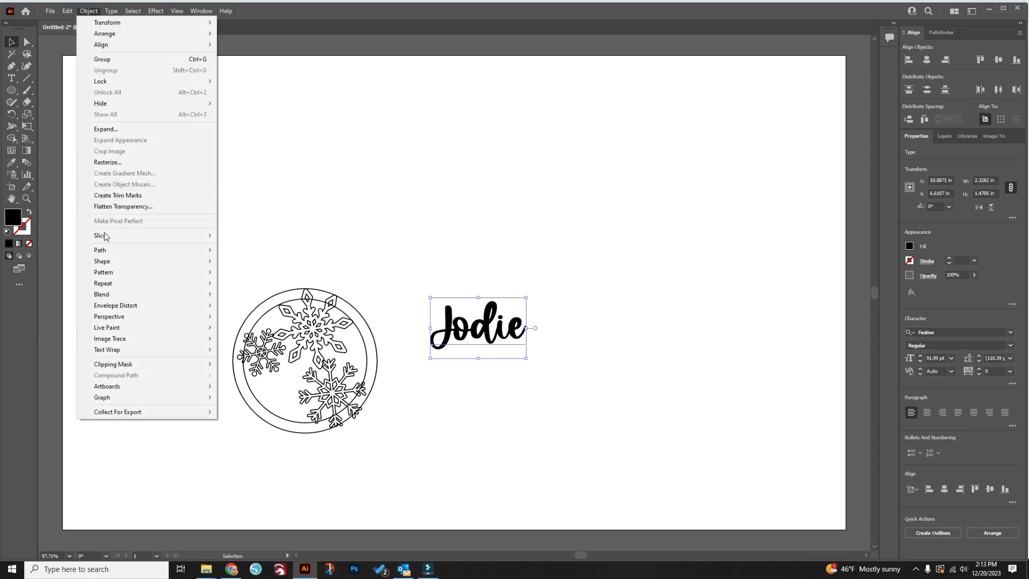
{"action": "mouse_move", "coordinate": [105, 251]}
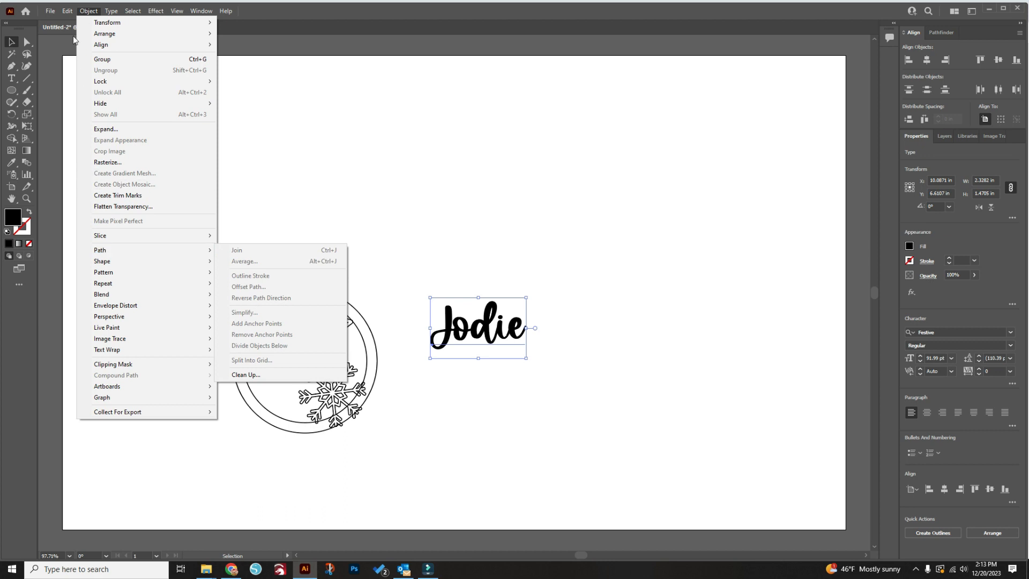
{"action": "mouse_move", "coordinate": [66, 15]}
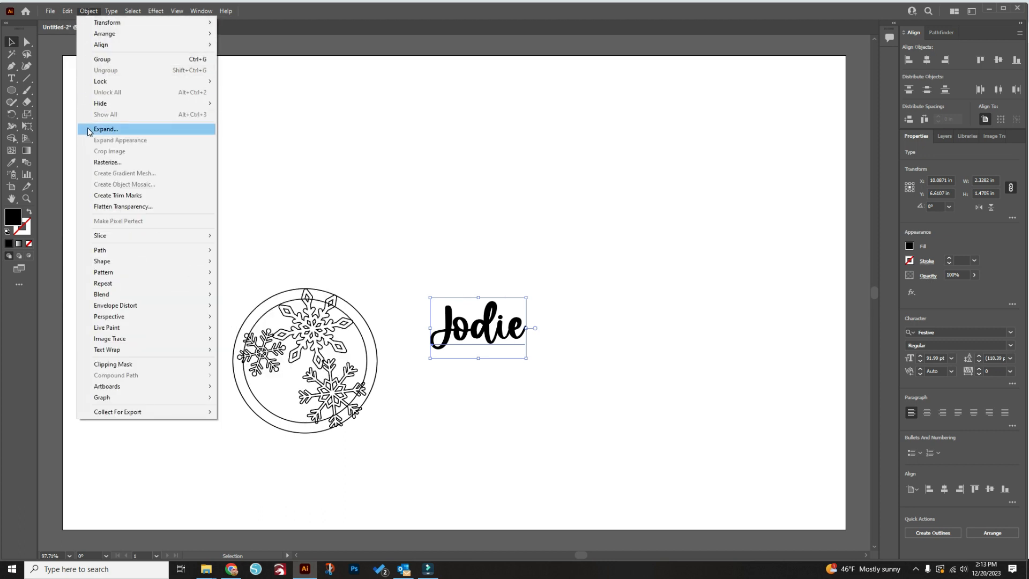
{"action": "left_click", "coordinate": [105, 129]}
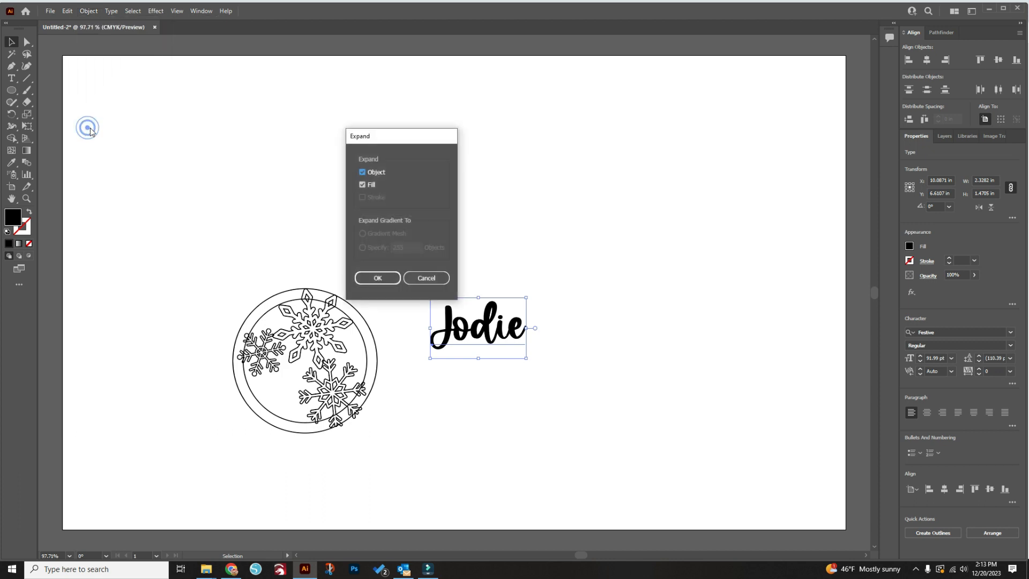
{"action": "left_click", "coordinate": [383, 279]}
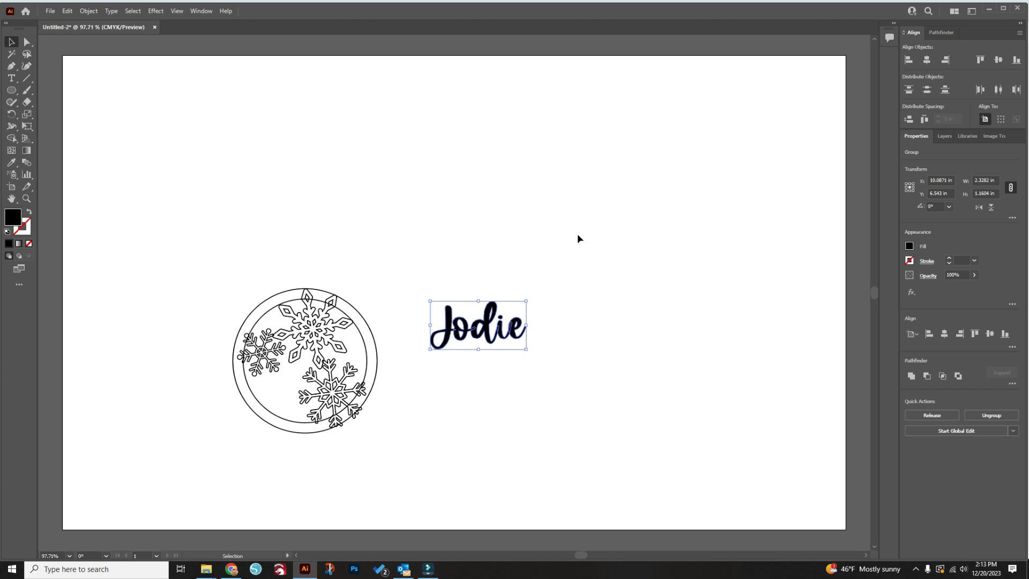
Combine the overlapping letters of the expanded name with the Pathfinder Unite operation
{"action": "left_click", "coordinate": [946, 33]}
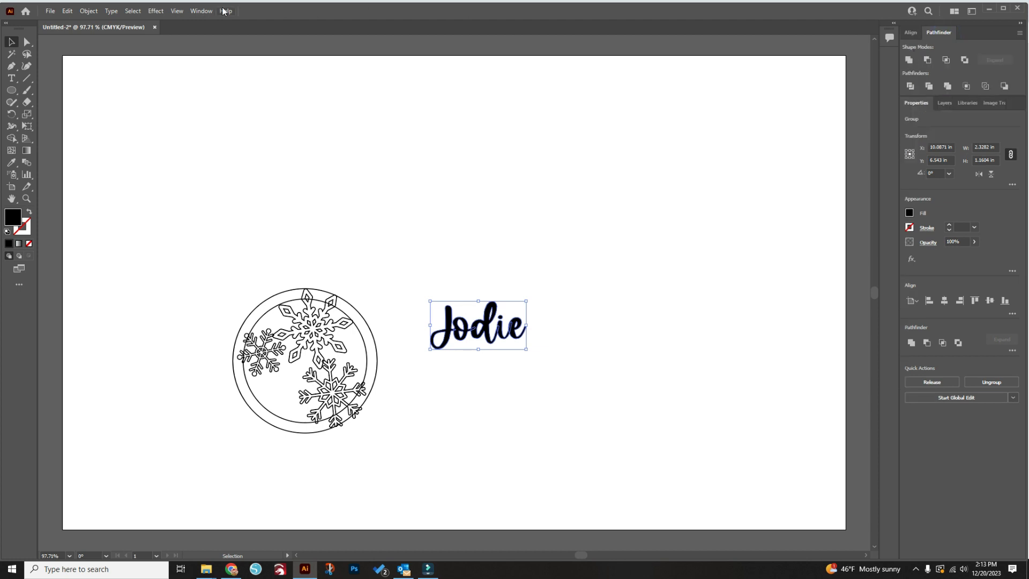
{"action": "left_click", "coordinate": [202, 12]}
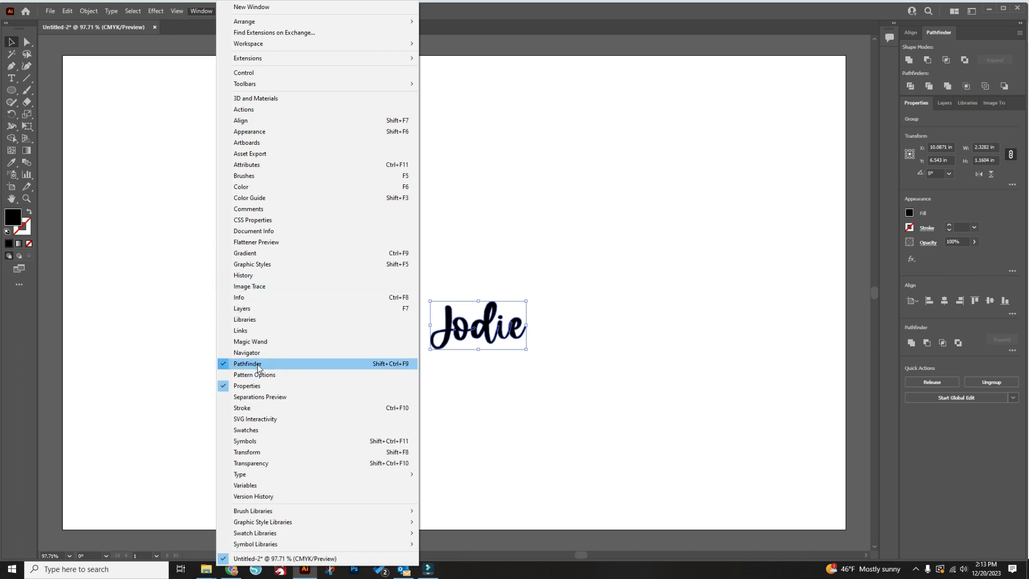
{"action": "left_click", "coordinate": [936, 32]}
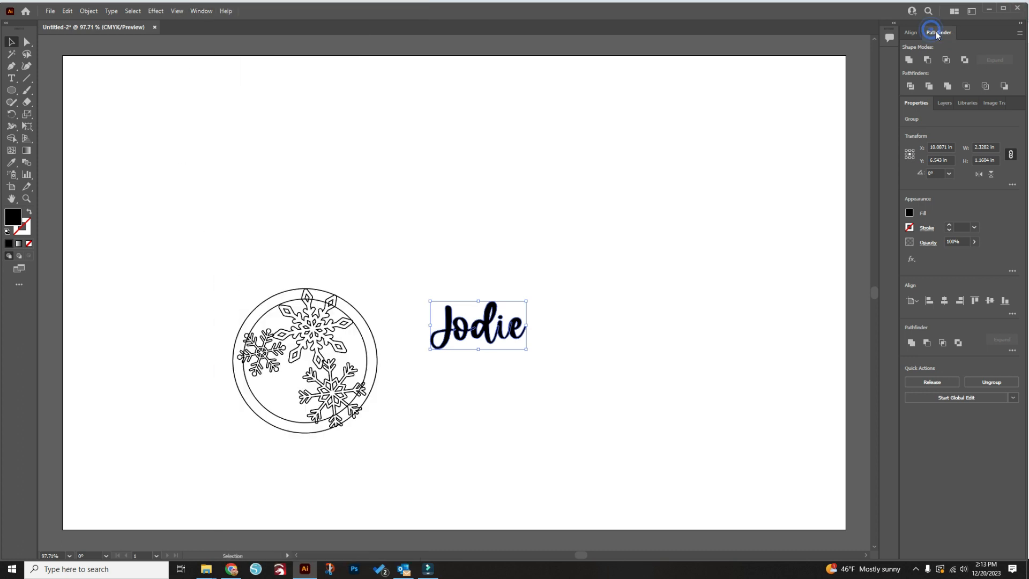
{"action": "left_click", "coordinate": [909, 64]}
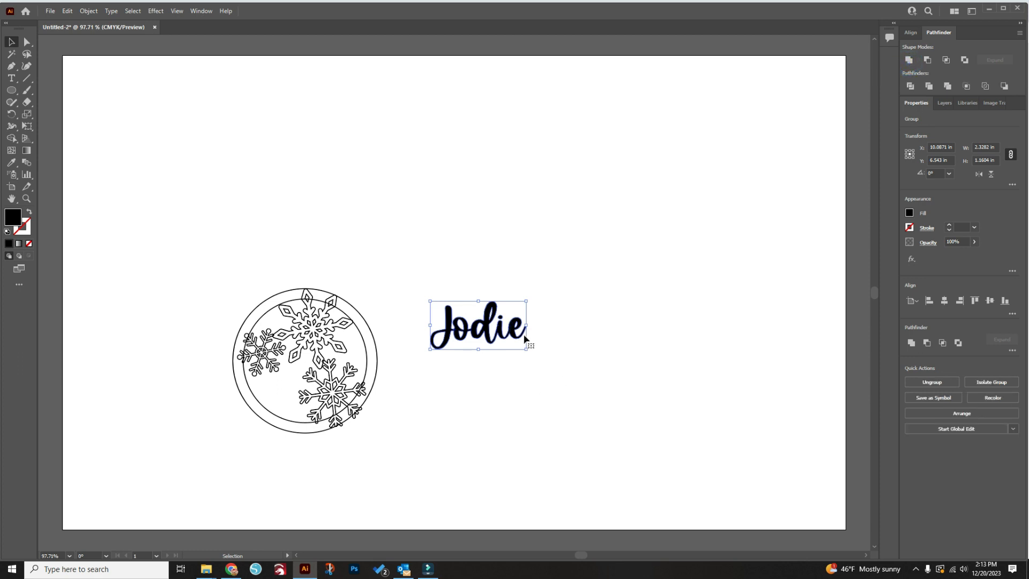
Draw a narrow vertical rectangle bridging the dot and the stem of the letter i
{"action": "scroll", "coordinate": [507, 328], "scroll_direction": "up", "scroll_amount": 6}
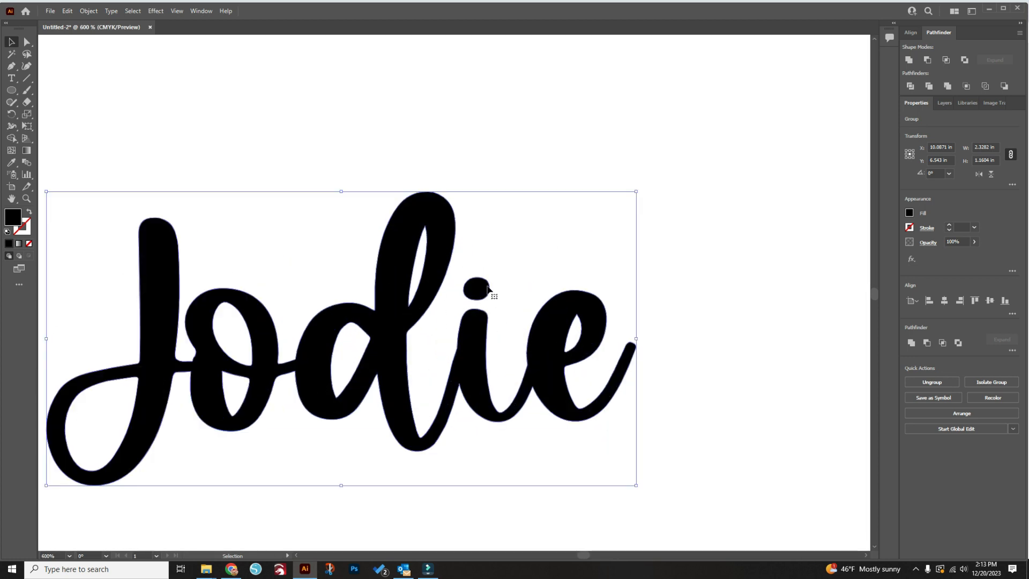
{"action": "left_click_drag", "start_coordinate": [17, 96], "coordinate": [53, 91]}
{"action": "left_click_drag", "start_coordinate": [472, 292], "coordinate": [482, 320]}
{"action": "key", "text": "v"}
{"action": "left_click", "coordinate": [520, 320]}
Select the name together with the bridging rectangle, unite them into one shape and deselect it
{"action": "left_click_drag", "start_coordinate": [709, 460], "coordinate": [324, 168]}
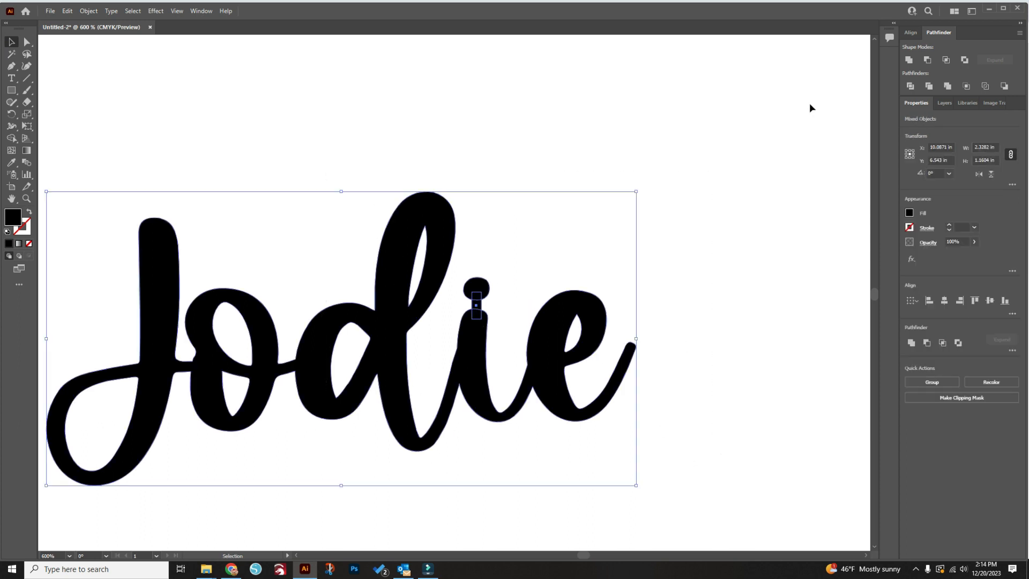
{"action": "left_click", "coordinate": [910, 60]}
{"action": "left_click", "coordinate": [338, 112]}
Move the name closer to the ornament and give it a 1 pt stroke with no fill
{"action": "scroll", "coordinate": [529, 229], "scroll_direction": "down", "scroll_amount": 4}
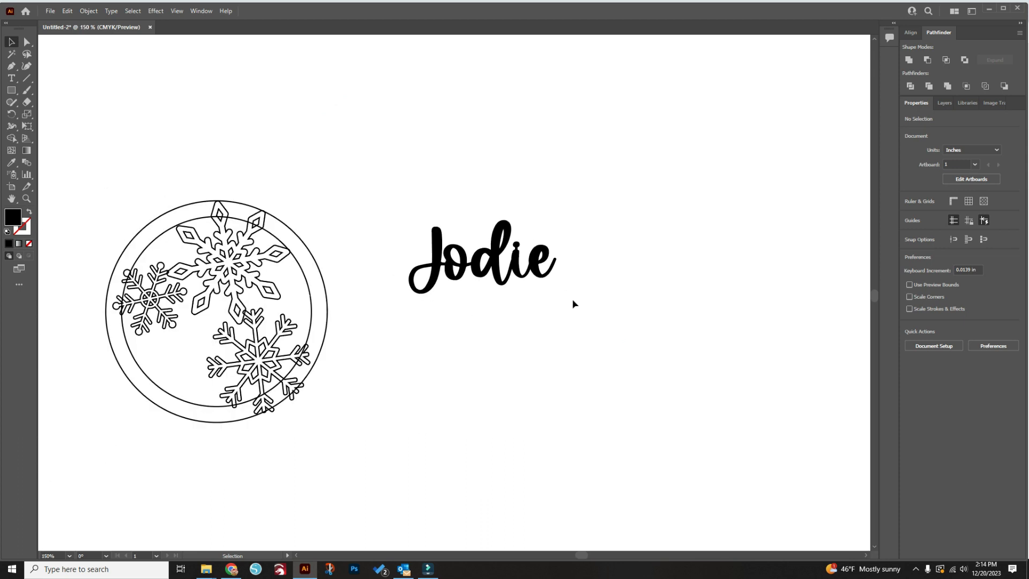
{"action": "left_click_drag", "start_coordinate": [514, 265], "coordinate": [477, 332]}
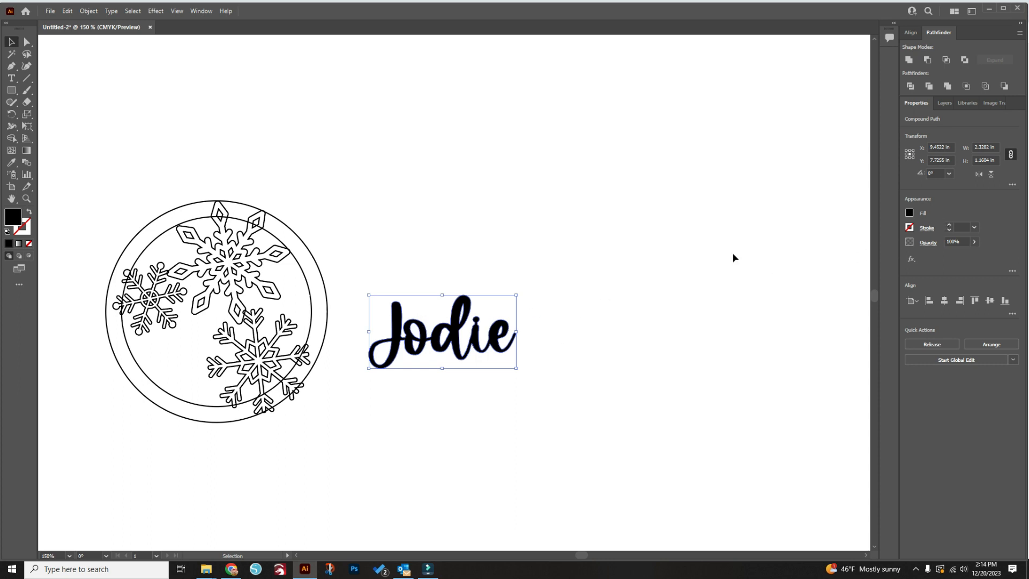
{"action": "left_click", "coordinate": [950, 226]}
{"action": "left_click", "coordinate": [910, 213]}
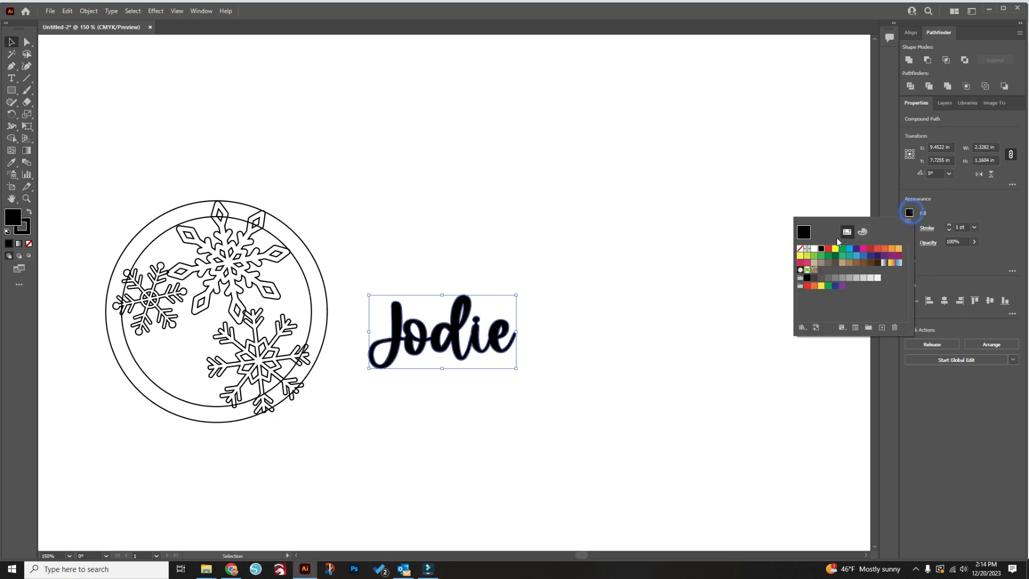
{"action": "left_click", "coordinate": [800, 248]}
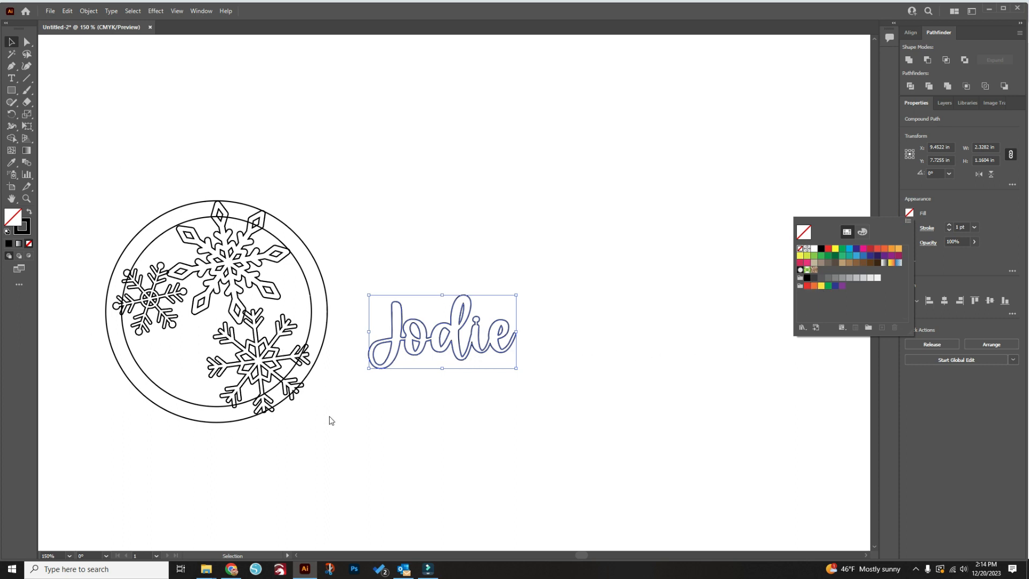
Check the stroke of the circles and snowflakes, and place the name over the lower left part of the circles
{"action": "left_click", "coordinate": [331, 436]}
{"action": "left_click_drag", "start_coordinate": [327, 401], "coordinate": [101, 181]}
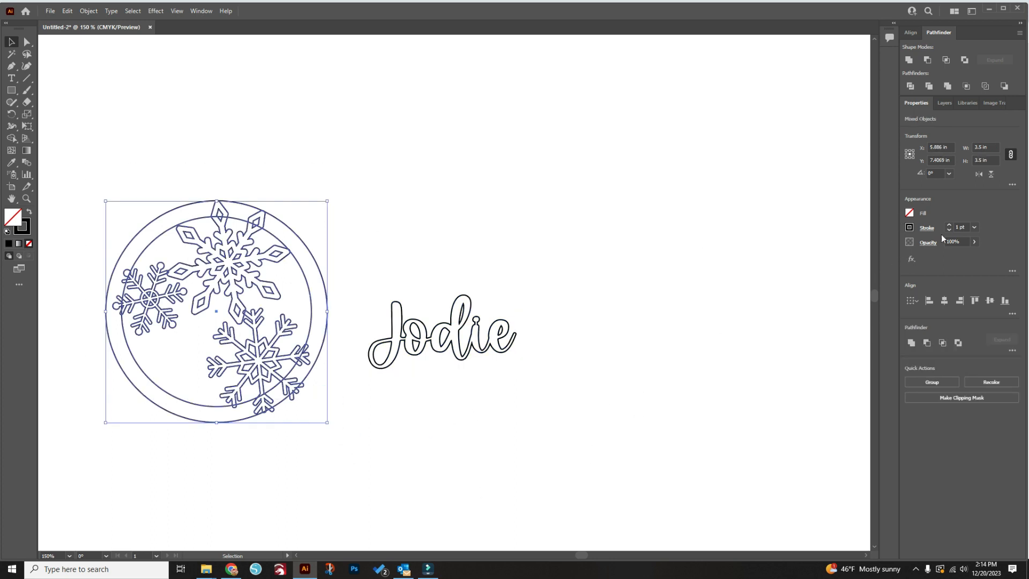
{"action": "left_click", "coordinate": [442, 397]}
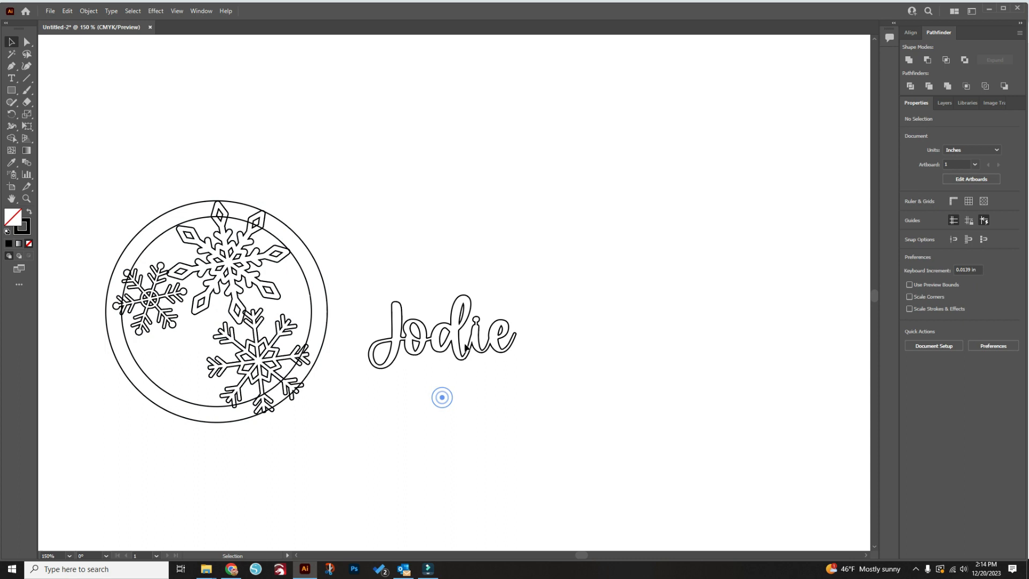
{"action": "left_click_drag", "start_coordinate": [470, 342], "coordinate": [214, 356]}
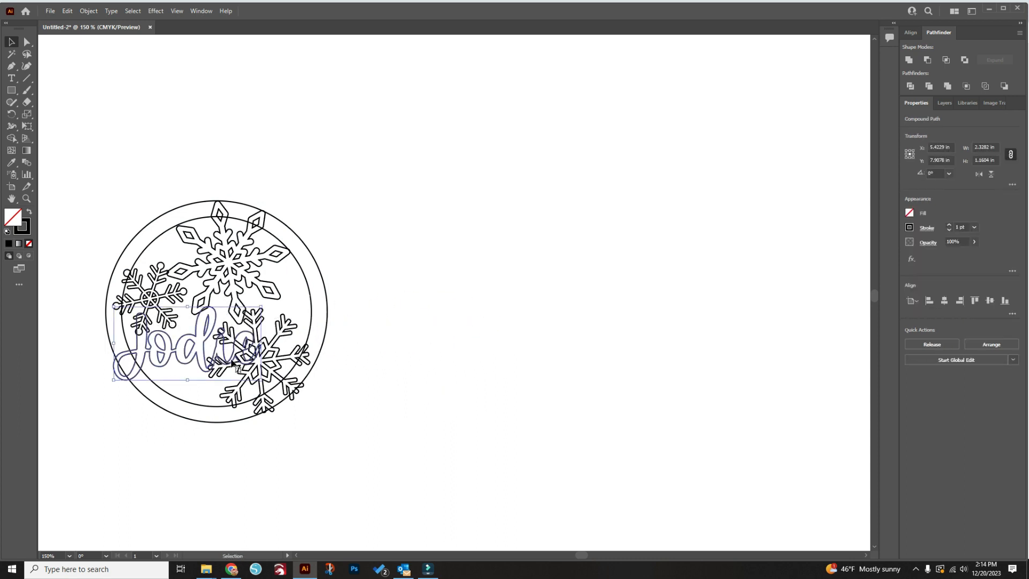
Move the large upper snowflake slightly toward the right and rotate it to about 336°
{"action": "scroll", "coordinate": [201, 350], "scroll_direction": "left", "scroll_amount": 1}
{"action": "scroll", "coordinate": [202, 354], "scroll_direction": "left", "scroll_amount": 7}
{"action": "scroll", "coordinate": [370, 393], "scroll_direction": "up", "scroll_amount": 2}
{"action": "scroll", "coordinate": [644, 257], "scroll_direction": "up", "scroll_amount": 2}
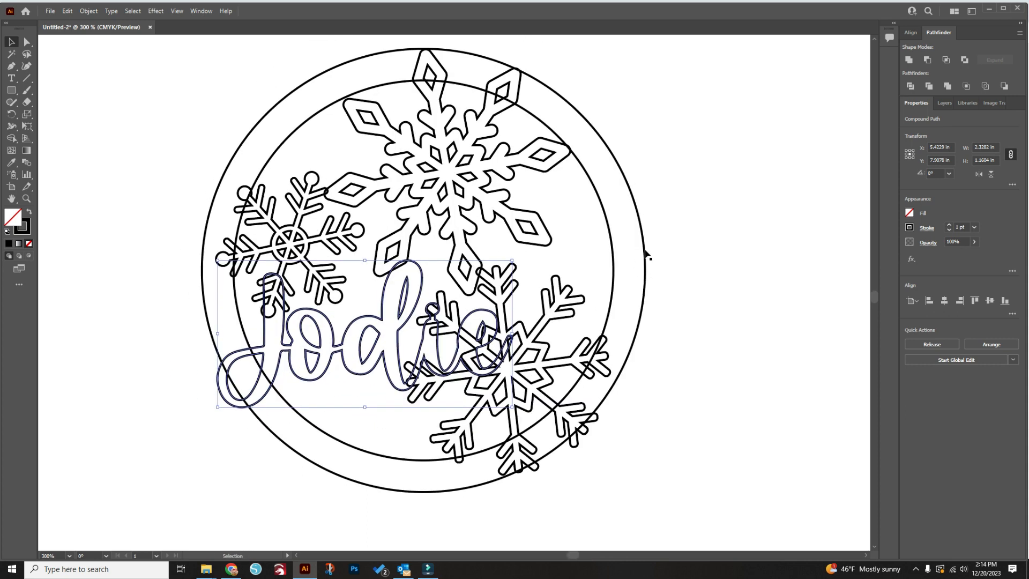
{"action": "left_click_drag", "start_coordinate": [451, 233], "coordinate": [476, 238]}
{"action": "left_click_drag", "start_coordinate": [614, 112], "coordinate": [624, 145]}
{"action": "mouse_move", "coordinate": [436, 150]}
{"action": "left_mouse_down"}
{"action": "mouse_move", "coordinate": [419, 140]}
{"action": "mouse_move", "coordinate": [441, 145]}
{"action": "left_mouse_up"}
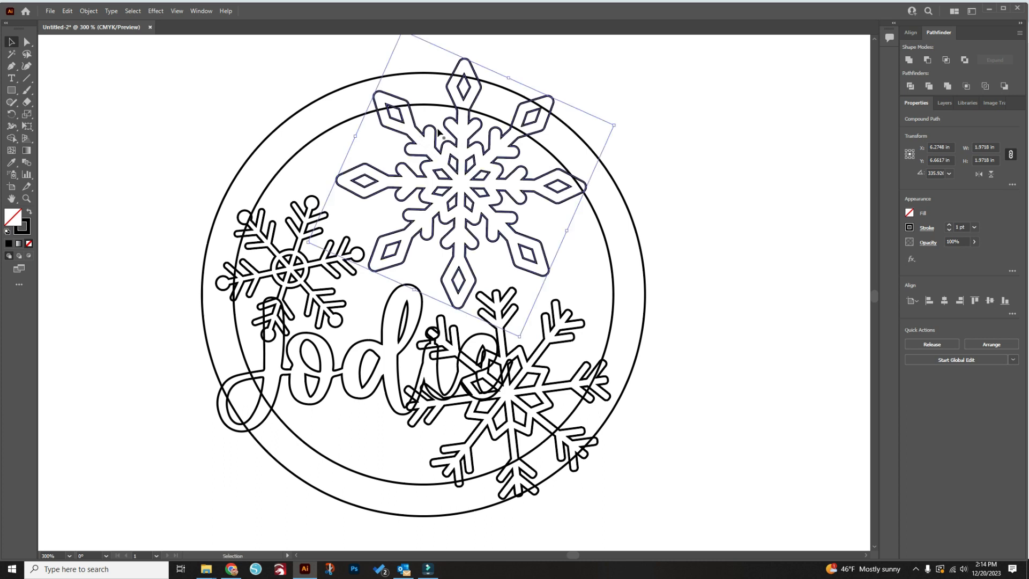
Raise the small left snowflake and shift the name up and right beneath the two upper snowflakes
{"action": "left_click_drag", "start_coordinate": [325, 315], "coordinate": [322, 260]}
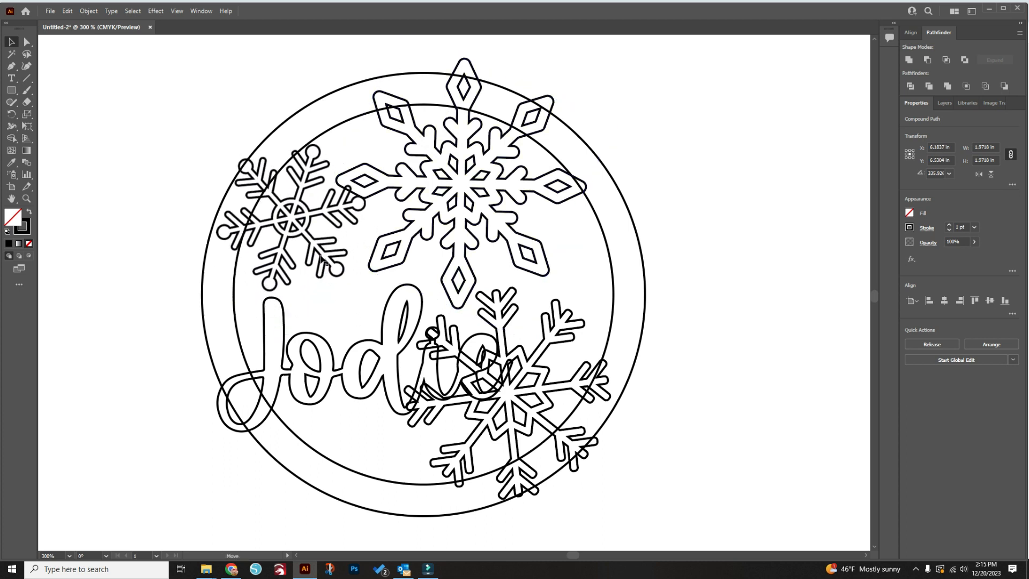
{"action": "left_click_drag", "start_coordinate": [294, 342], "coordinate": [311, 305]}
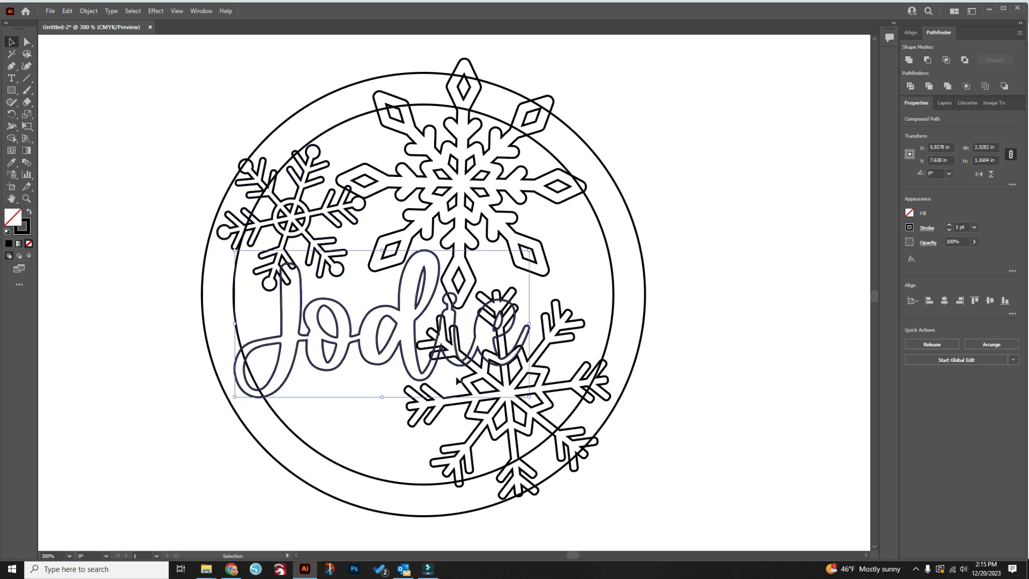
Rotate the lower snowflake to about 324° and position it under the end of the name
{"action": "left_click", "coordinate": [493, 416]}
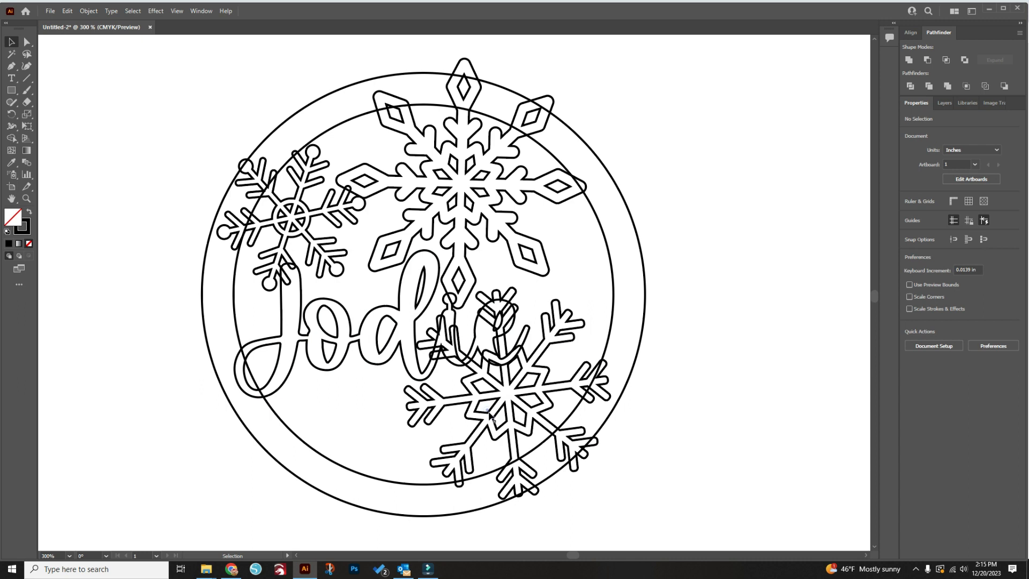
{"action": "left_click", "coordinate": [489, 414]}
{"action": "left_click_drag", "start_coordinate": [440, 268], "coordinate": [466, 317]}
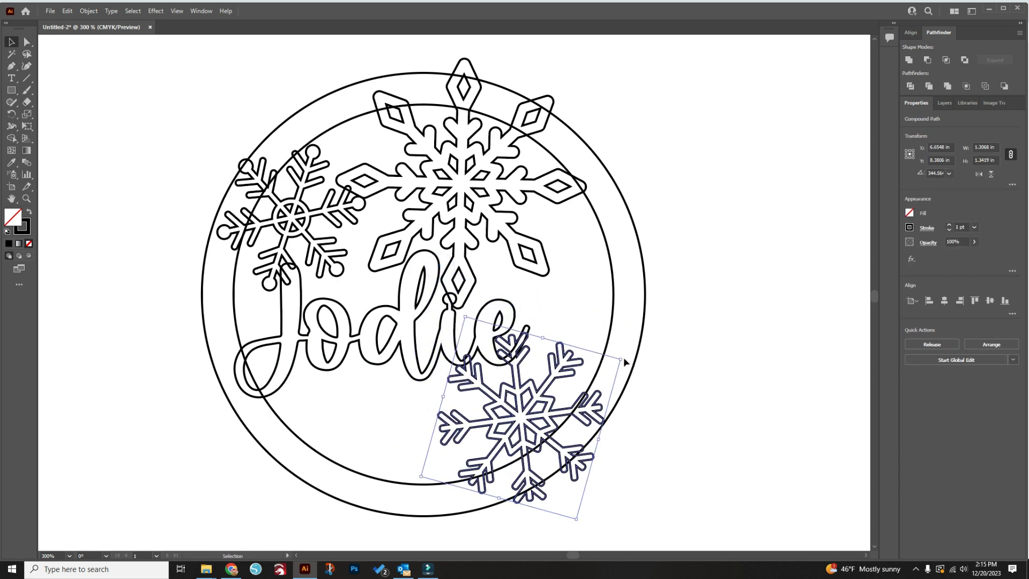
{"action": "left_click_drag", "start_coordinate": [624, 357], "coordinate": [638, 394]}
{"action": "left_click_drag", "start_coordinate": [522, 396], "coordinate": [478, 412]}
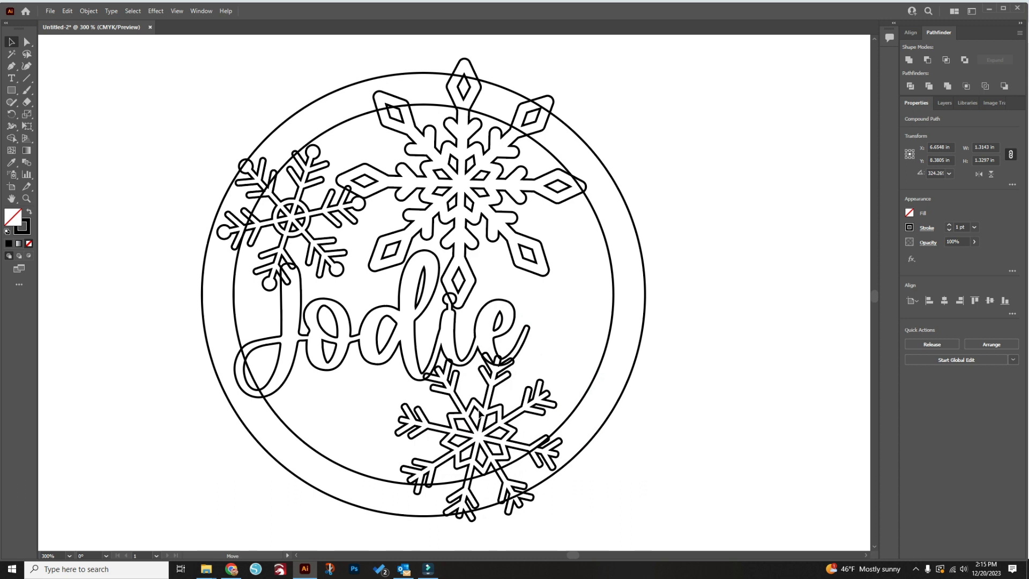
Shift the large snowflake to the upper right of the ring, rotate it to about 332° and deselect it
{"action": "left_click_drag", "start_coordinate": [521, 236], "coordinate": [570, 234]}
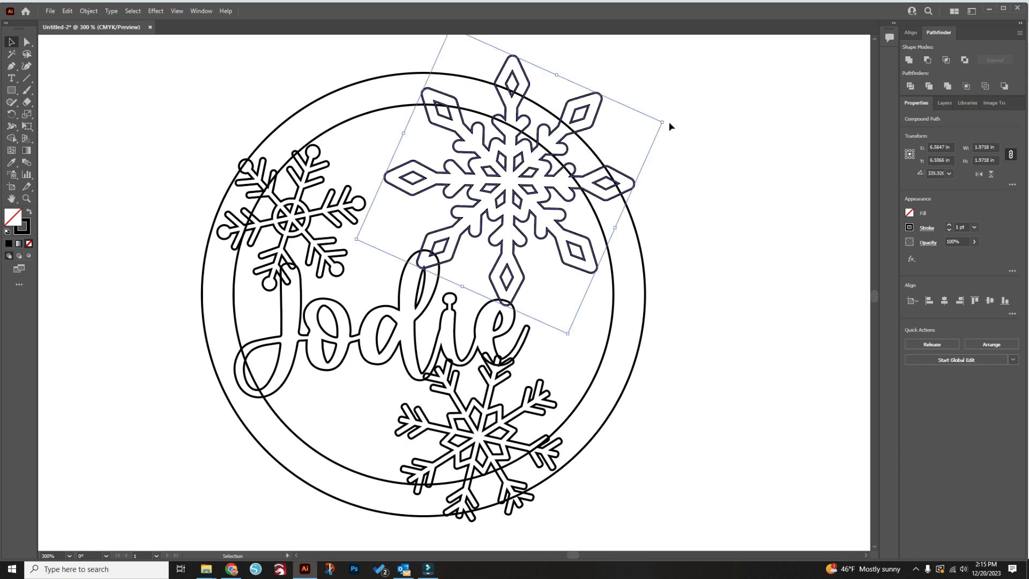
{"action": "left_click_drag", "start_coordinate": [671, 126], "coordinate": [674, 135]}
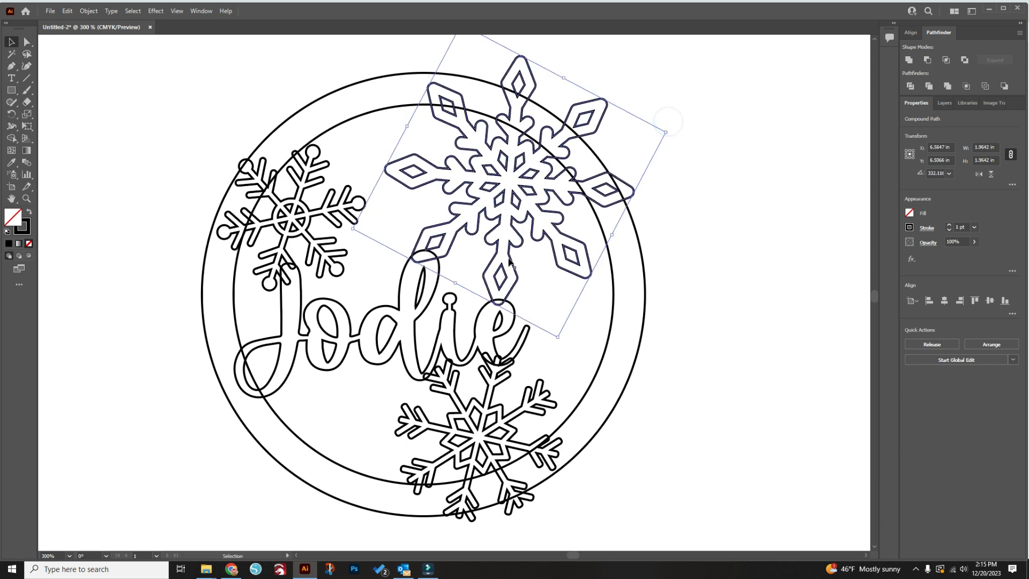
{"action": "left_click", "coordinate": [744, 342]}
Nudge the lower snowflake and the name so the name overlaps the surrounding snowflakes and the ring
{"action": "left_click_drag", "start_coordinate": [458, 399], "coordinate": [457, 395]}
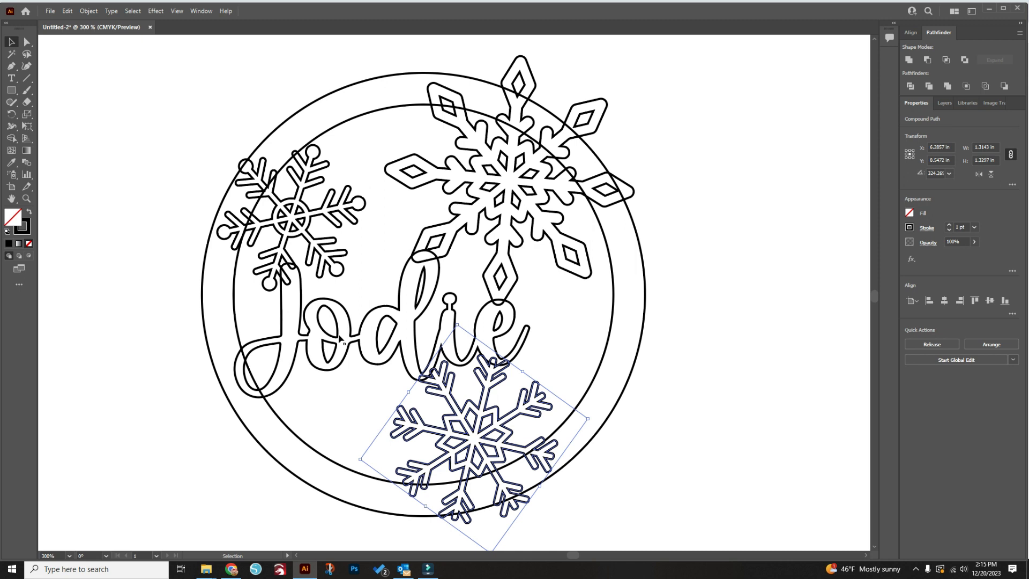
{"action": "left_click_drag", "start_coordinate": [337, 336], "coordinate": [346, 331]}
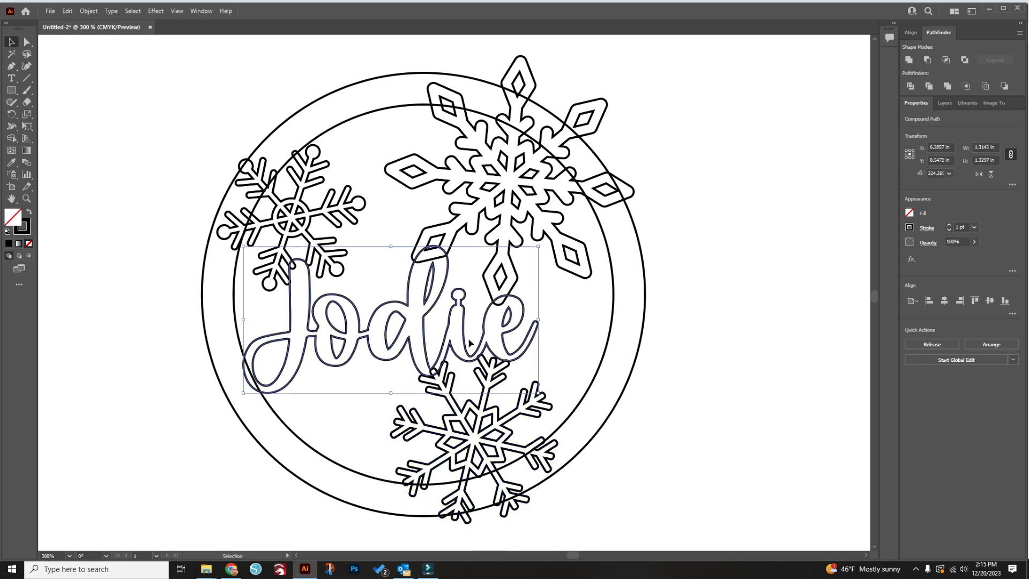
{"action": "left_click", "coordinate": [675, 403]}
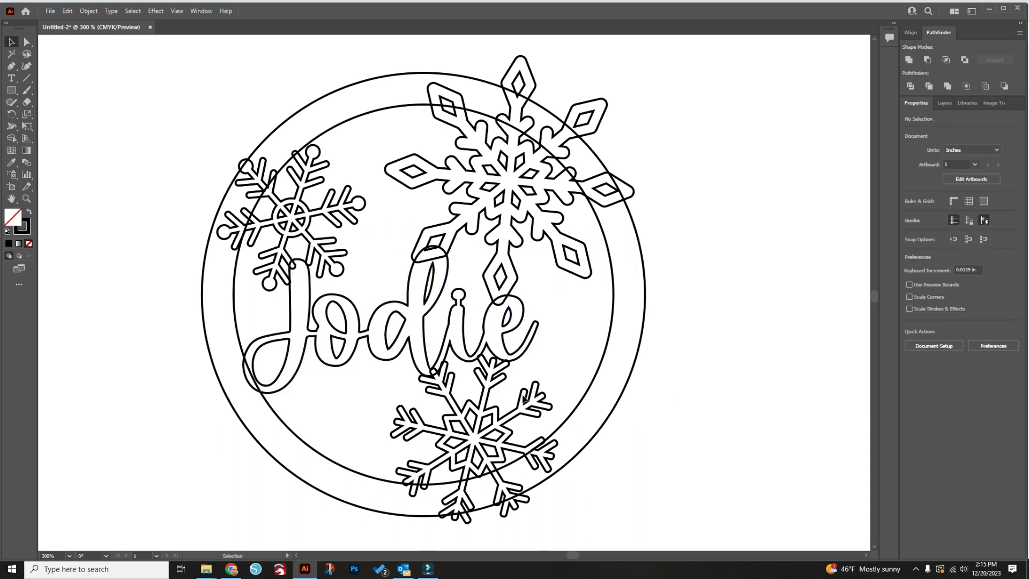
Select the whole design and use the Shape Builder tool to merge the ring, the large snowflake and the name
{"action": "left_click_drag", "start_coordinate": [761, 505], "coordinate": [150, 64]}
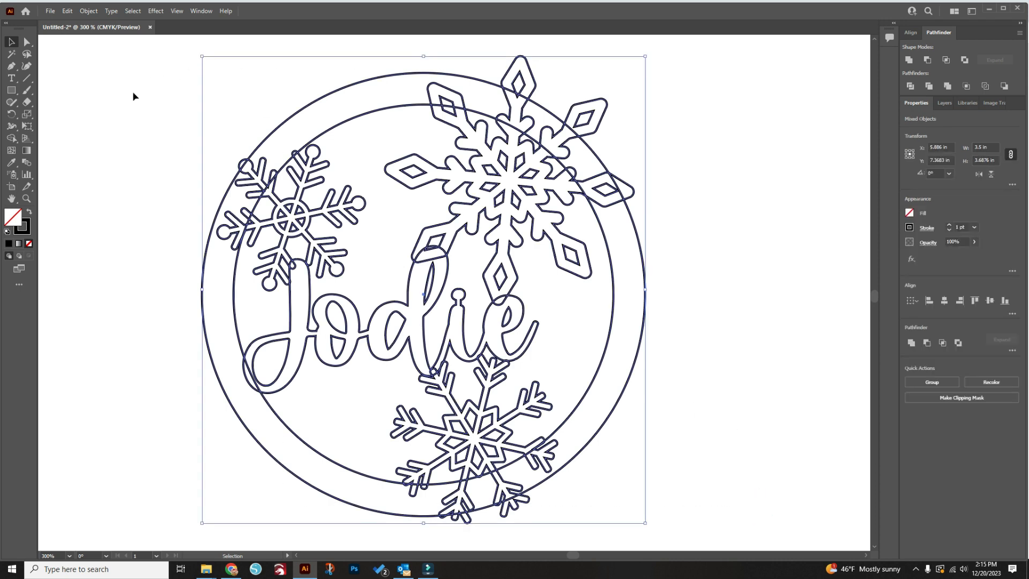
{"action": "left_click", "coordinate": [11, 138]}
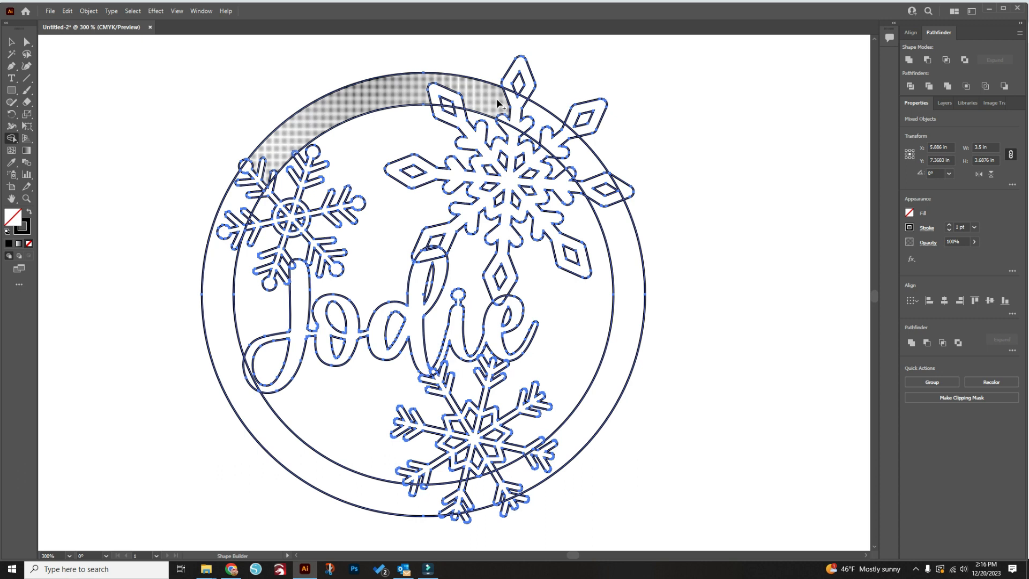
{"action": "mouse_move", "coordinate": [496, 99]}
{"action": "left_mouse_down"}
{"action": "mouse_move", "coordinate": [585, 170]}
{"action": "mouse_move", "coordinate": [626, 239]}
{"action": "left_mouse_up"}
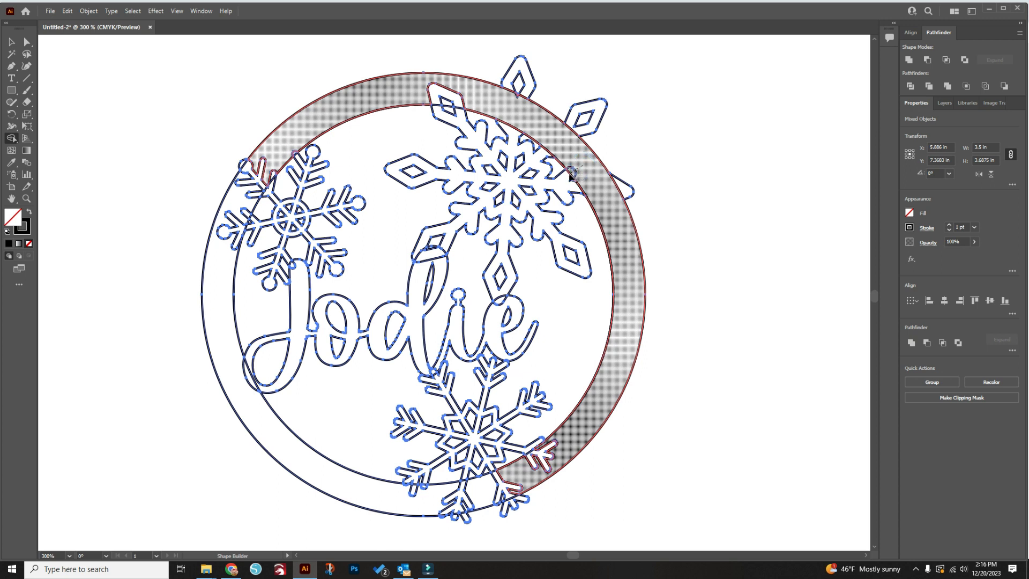
{"action": "left_click_drag", "start_coordinate": [560, 181], "coordinate": [558, 186]}
{"action": "left_click_drag", "start_coordinate": [483, 107], "coordinate": [432, 102]}
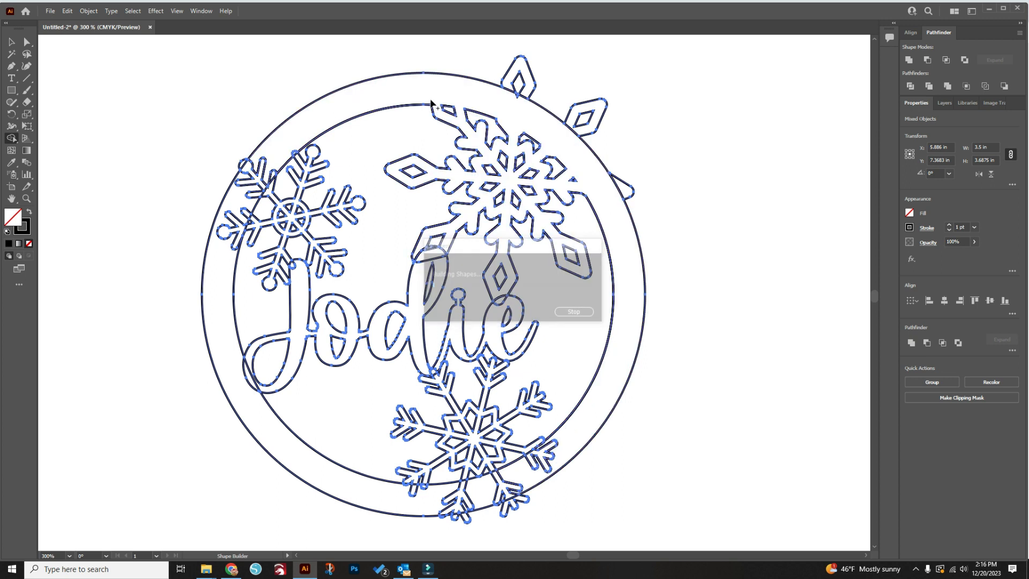
{"action": "left_click_drag", "start_coordinate": [447, 247], "coordinate": [506, 324]}
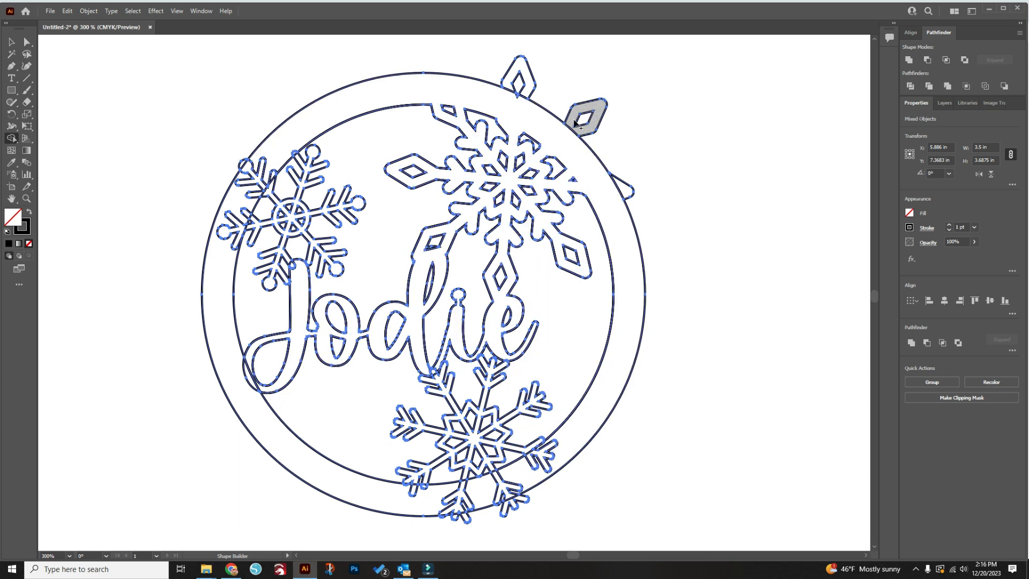
Merge the small left snowflake and its overlapping arm pieces into the ring with the Shape Builder tool
{"action": "mouse_move", "coordinate": [305, 119]}
{"action": "left_mouse_down"}
{"action": "mouse_move", "coordinate": [233, 207]}
{"action": "mouse_move", "coordinate": [228, 253]}
{"action": "left_mouse_up"}
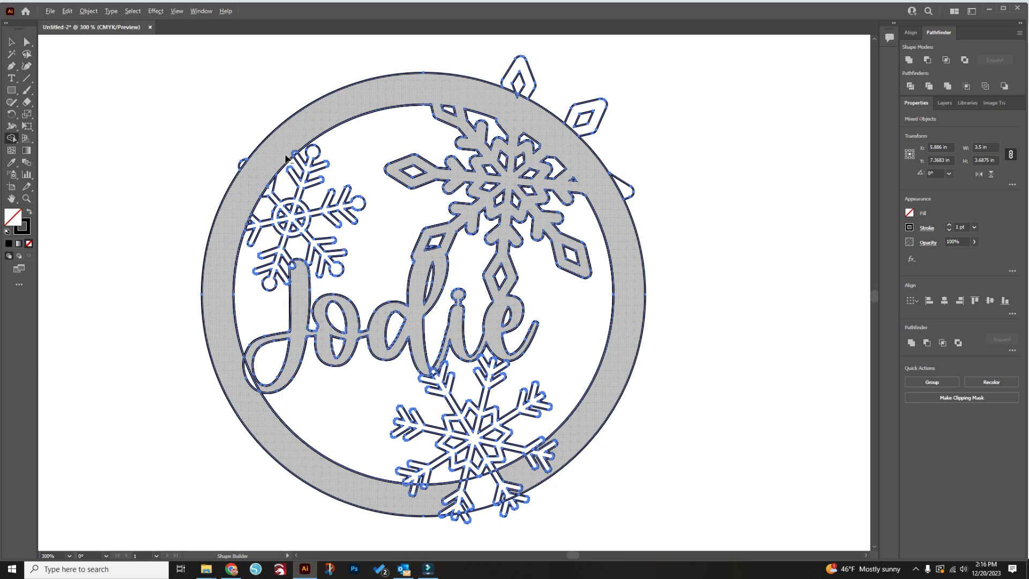
{"action": "scroll", "coordinate": [288, 157], "scroll_direction": "up", "scroll_amount": 4}
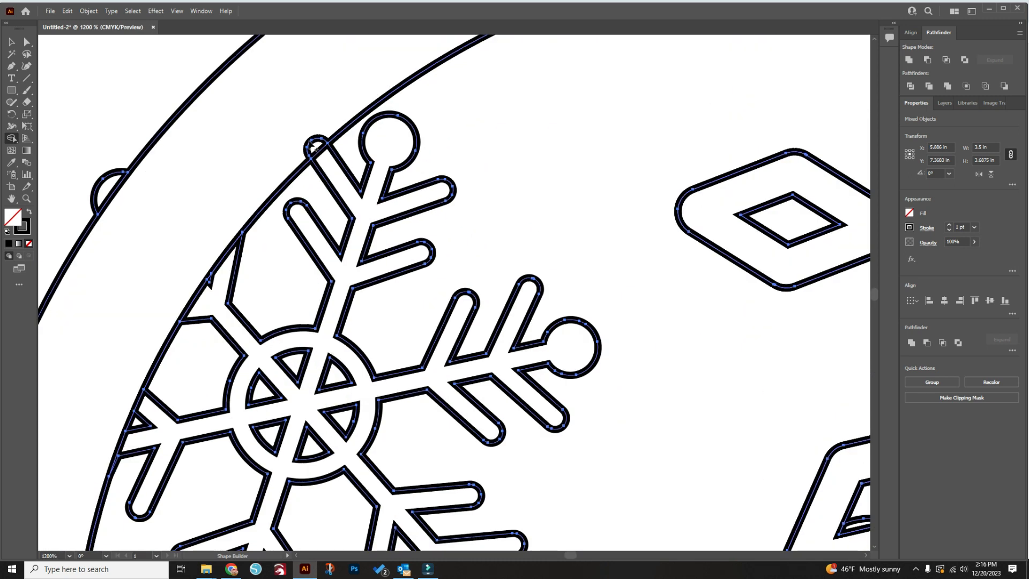
{"action": "left_click_drag", "start_coordinate": [322, 152], "coordinate": [216, 211]}
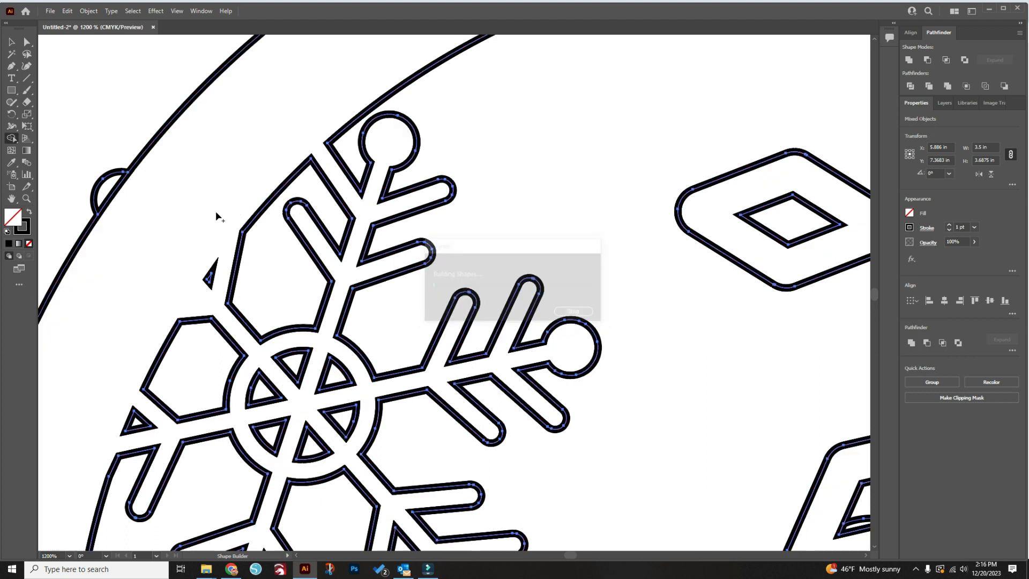
Merge the overlaps joining the name's first letter to the left snowflake and the letter d to the large snowflake's diamond tip
{"action": "scroll", "coordinate": [203, 364], "scroll_direction": "down", "scroll_amount": 1}
{"action": "scroll", "coordinate": [204, 362], "scroll_direction": "down", "scroll_amount": 4}
{"action": "scroll", "coordinate": [230, 445], "scroll_direction": "down", "scroll_amount": 1}
{"action": "scroll", "coordinate": [237, 445], "scroll_direction": "up", "scroll_amount": 3}
{"action": "scroll", "coordinate": [237, 444], "scroll_direction": "down", "scroll_amount": 1}
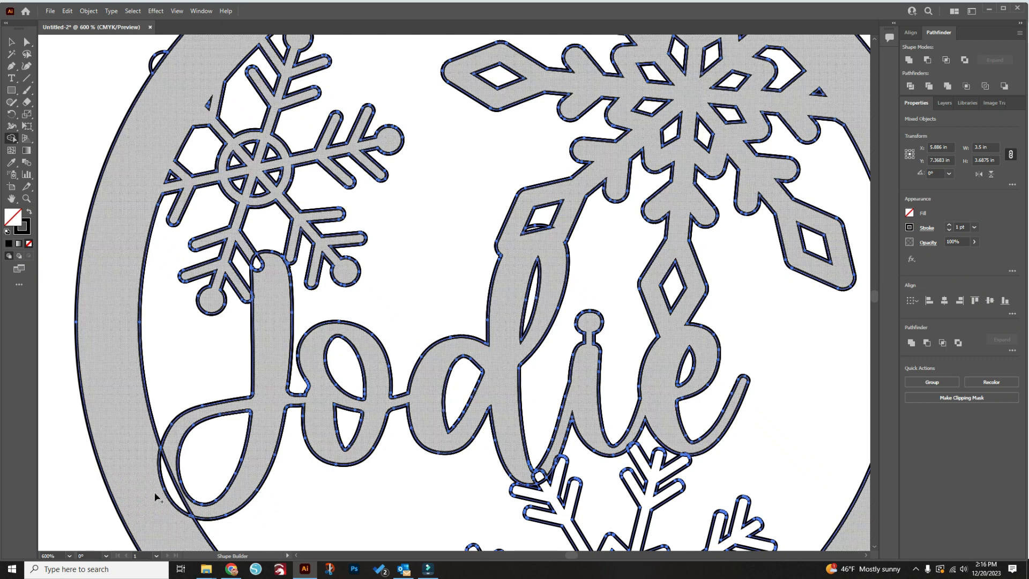
{"action": "left_click", "coordinate": [261, 270]}
{"action": "scroll", "coordinate": [271, 269], "scroll_direction": "up", "scroll_amount": 5}
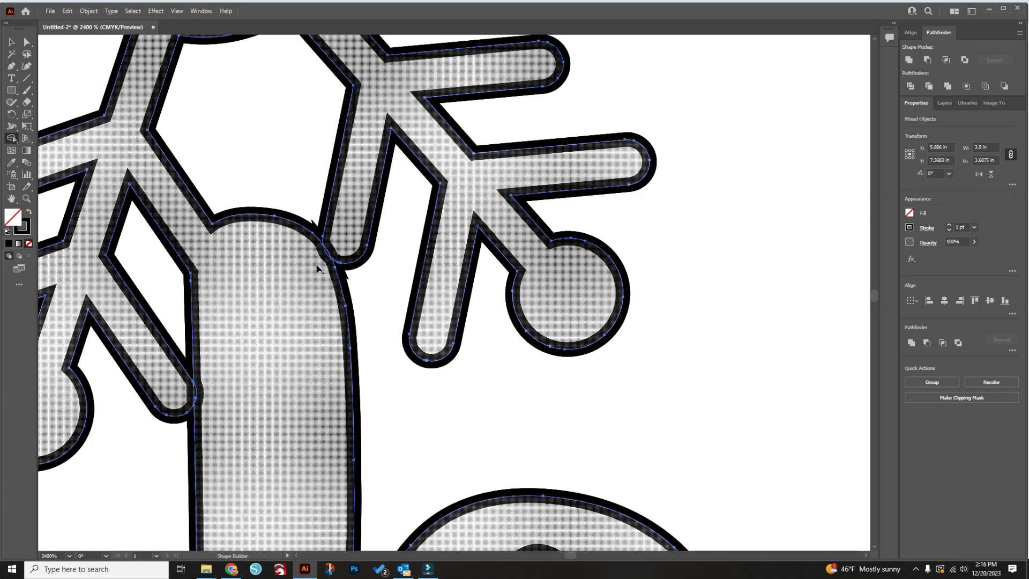
{"action": "left_click_drag", "start_coordinate": [337, 246], "coordinate": [314, 261]}
{"action": "left_click_drag", "start_coordinate": [183, 393], "coordinate": [218, 387]}
{"action": "scroll", "coordinate": [263, 354], "scroll_direction": "down", "scroll_amount": 4}
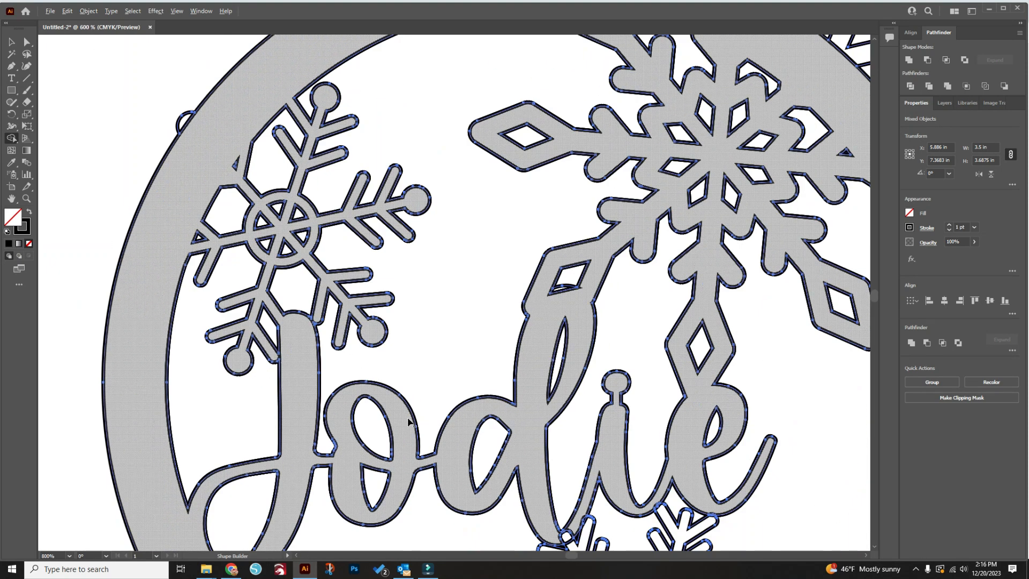
{"action": "left_click_drag", "start_coordinate": [567, 289], "coordinate": [571, 299]}
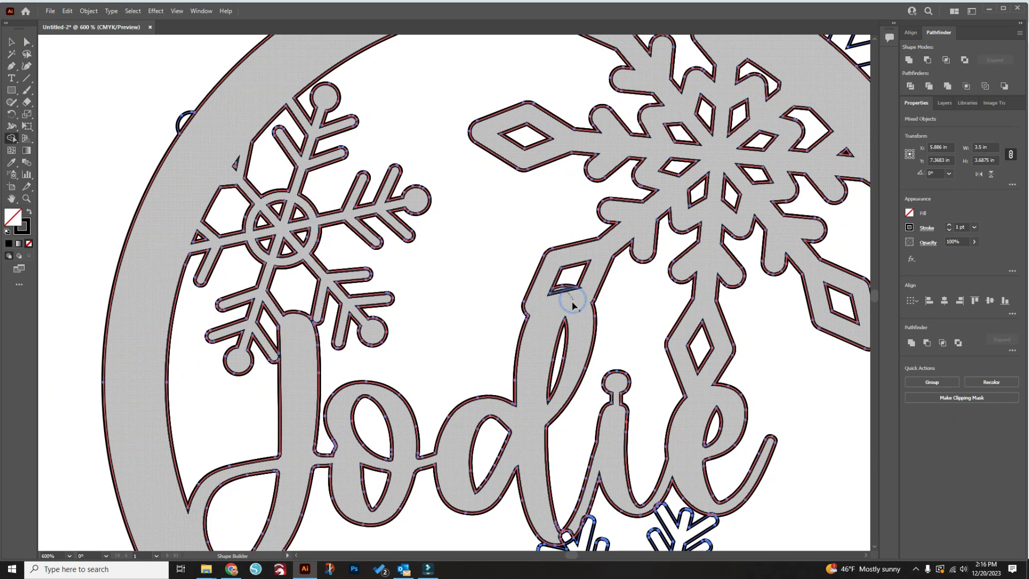
Merge the lower snowflake's two upper arms into the undersides of the name's letters d, i and e with the Shape Builder tool
{"action": "scroll", "coordinate": [600, 316], "scroll_direction": "right", "scroll_amount": 5}
{"action": "scroll", "coordinate": [600, 317], "scroll_direction": "down", "scroll_amount": 2}
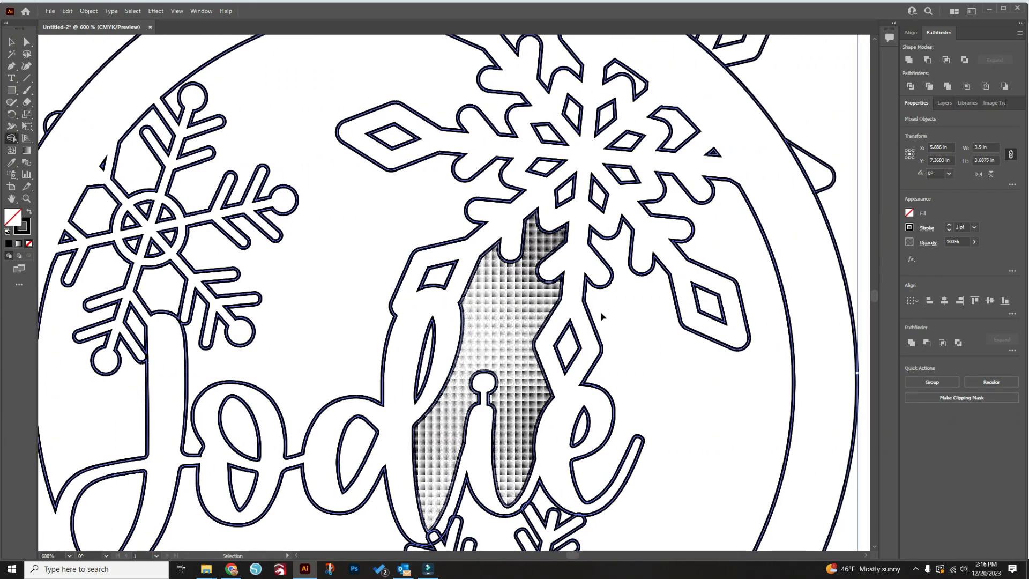
{"action": "scroll", "coordinate": [611, 349], "scroll_direction": "down", "scroll_amount": 5}
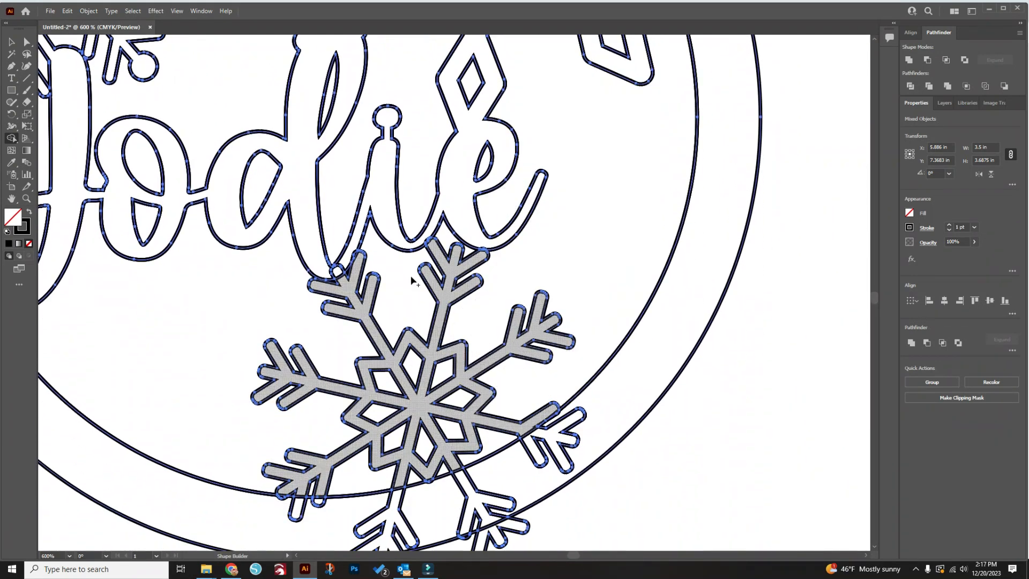
{"action": "left_click_drag", "start_coordinate": [325, 270], "coordinate": [346, 285]}
{"action": "scroll", "coordinate": [365, 257], "scroll_direction": "up", "scroll_amount": 5}
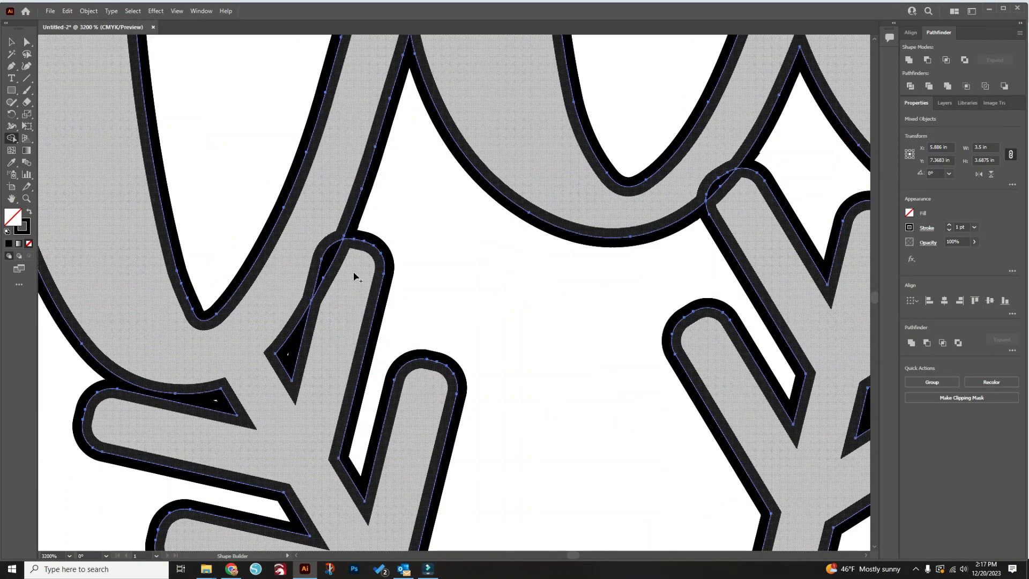
{"action": "left_click_drag", "start_coordinate": [197, 352], "coordinate": [199, 354]}
{"action": "mouse_move", "coordinate": [692, 173]}
{"action": "left_mouse_down"}
{"action": "mouse_move", "coordinate": [730, 203]}
{"action": "mouse_move", "coordinate": [737, 228]}
{"action": "left_mouse_up"}
{"action": "scroll", "coordinate": [745, 226], "scroll_direction": "down", "scroll_amount": 5}
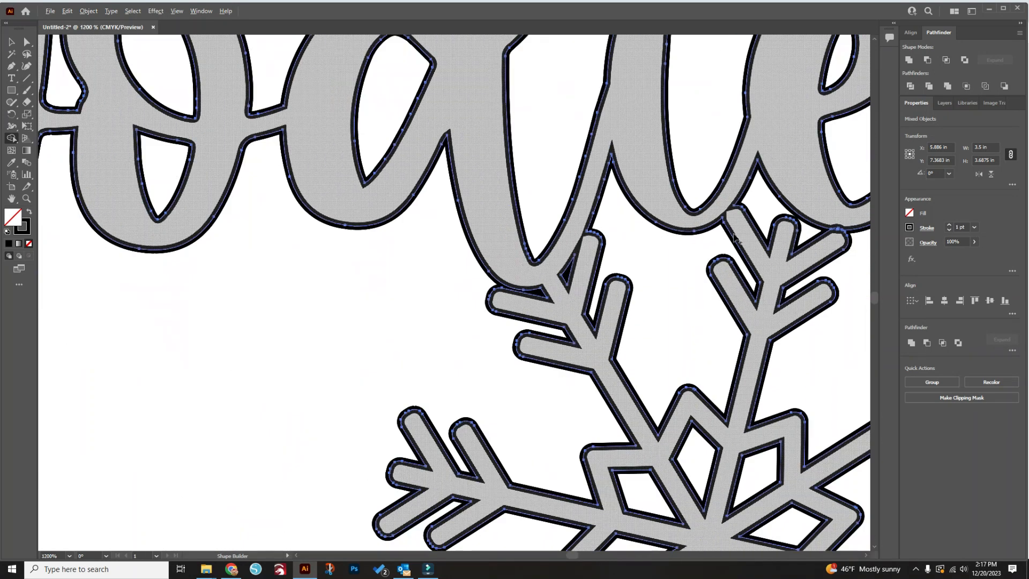
{"action": "scroll", "coordinate": [749, 224], "scroll_direction": "right", "scroll_amount": 2}
{"action": "scroll", "coordinate": [684, 227], "scroll_direction": "up", "scroll_amount": 3}
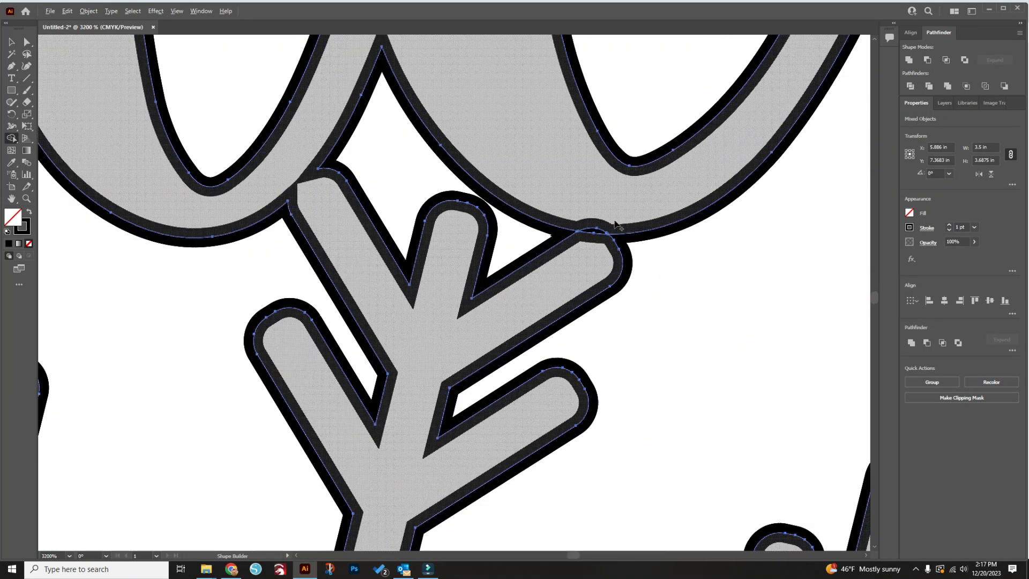
{"action": "left_click_drag", "start_coordinate": [595, 208], "coordinate": [590, 250]}
{"action": "scroll", "coordinate": [591, 249], "scroll_direction": "down", "scroll_amount": 6}
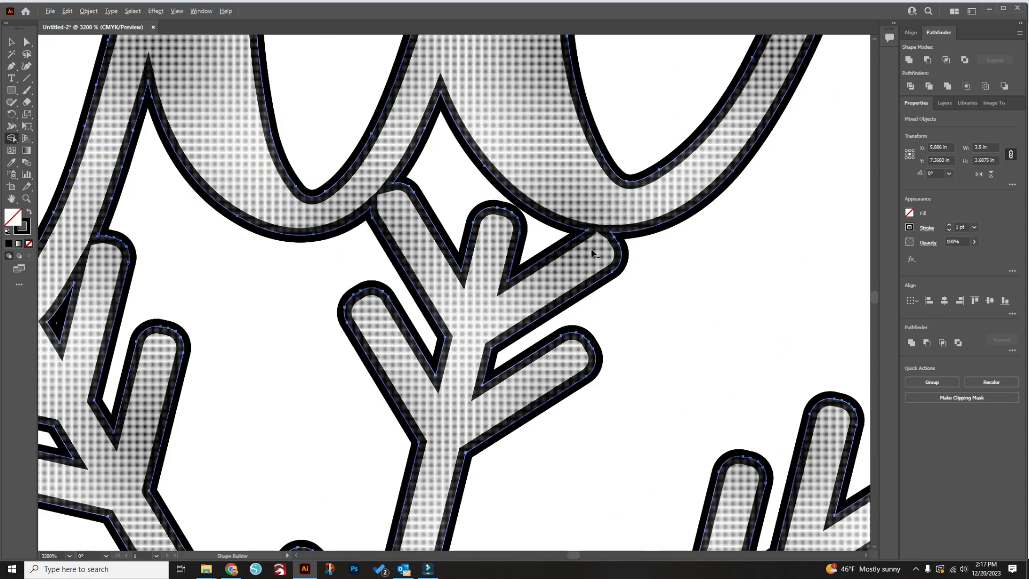
Merge the lower snowflake's remaining arms and their overlap slivers into the bottom of the ring
{"action": "scroll", "coordinate": [559, 378], "scroll_direction": "down", "scroll_amount": 3}
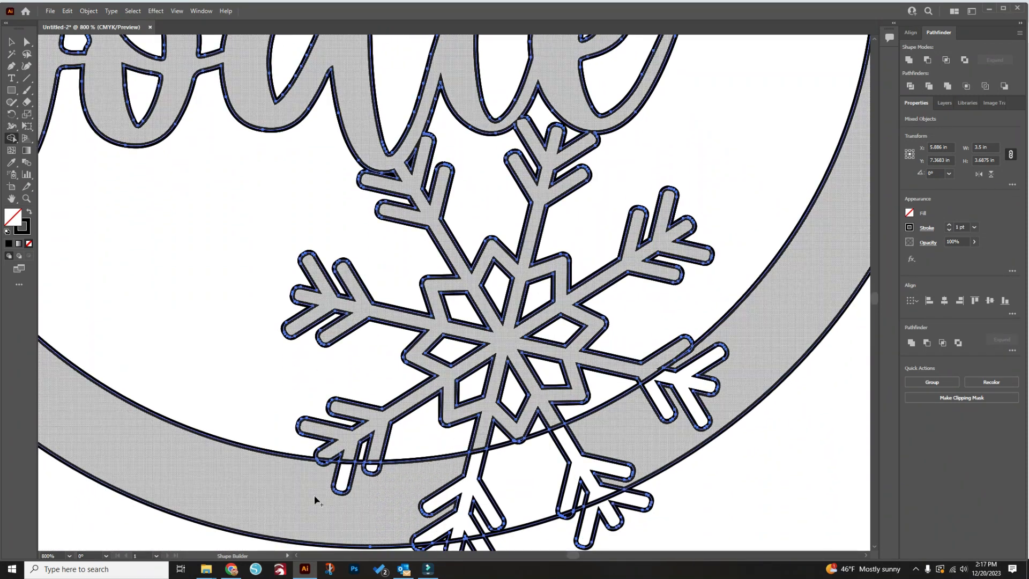
{"action": "mouse_move", "coordinate": [300, 473]}
{"action": "left_mouse_down"}
{"action": "mouse_move", "coordinate": [512, 473]}
{"action": "mouse_move", "coordinate": [659, 420]}
{"action": "mouse_move", "coordinate": [736, 350]}
{"action": "left_mouse_up"}
{"action": "scroll", "coordinate": [700, 348], "scroll_direction": "up", "scroll_amount": 5}
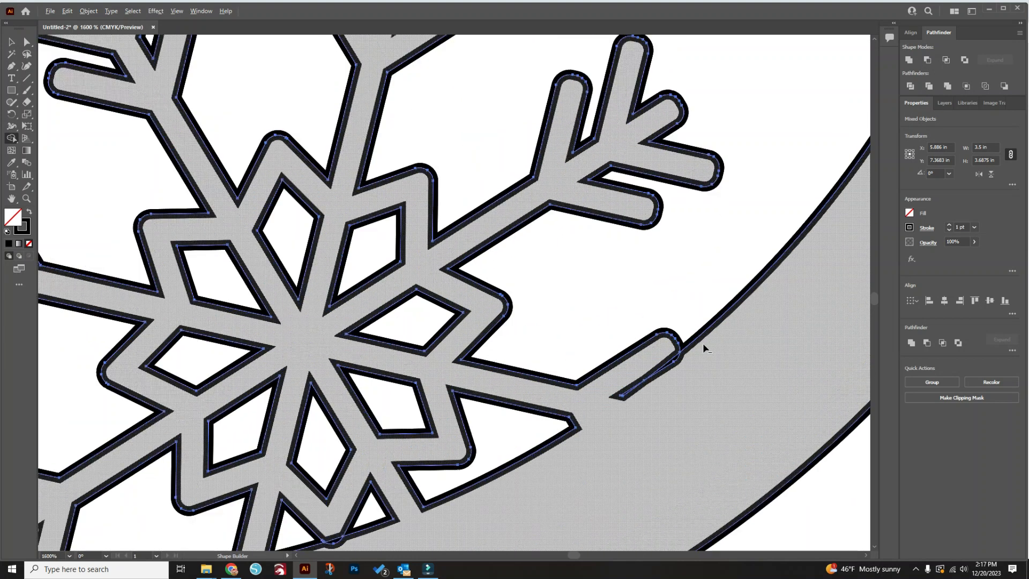
{"action": "left_click_drag", "start_coordinate": [638, 357], "coordinate": [665, 365]}
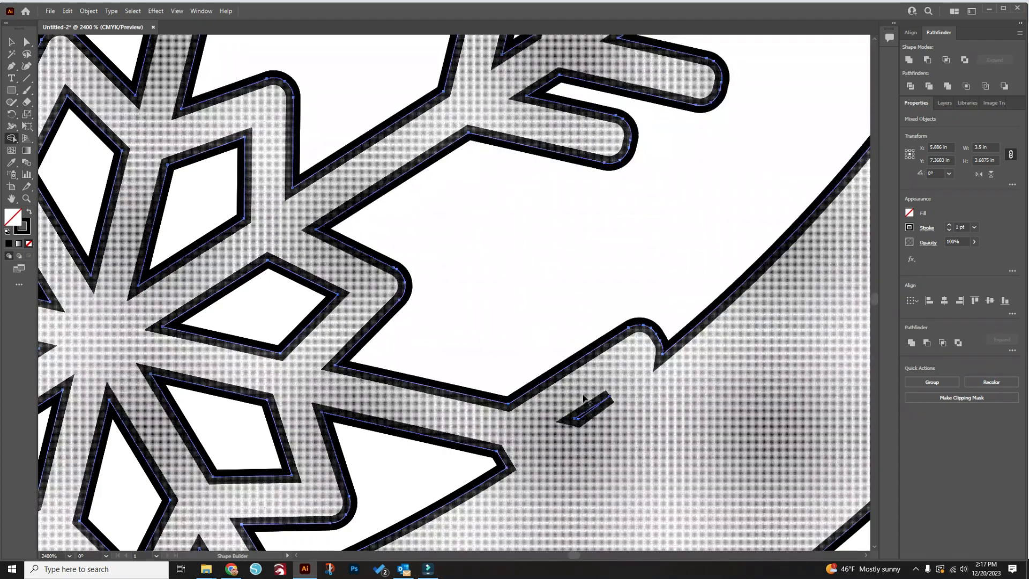
{"action": "scroll", "coordinate": [628, 414], "scroll_direction": "down", "scroll_amount": 5}
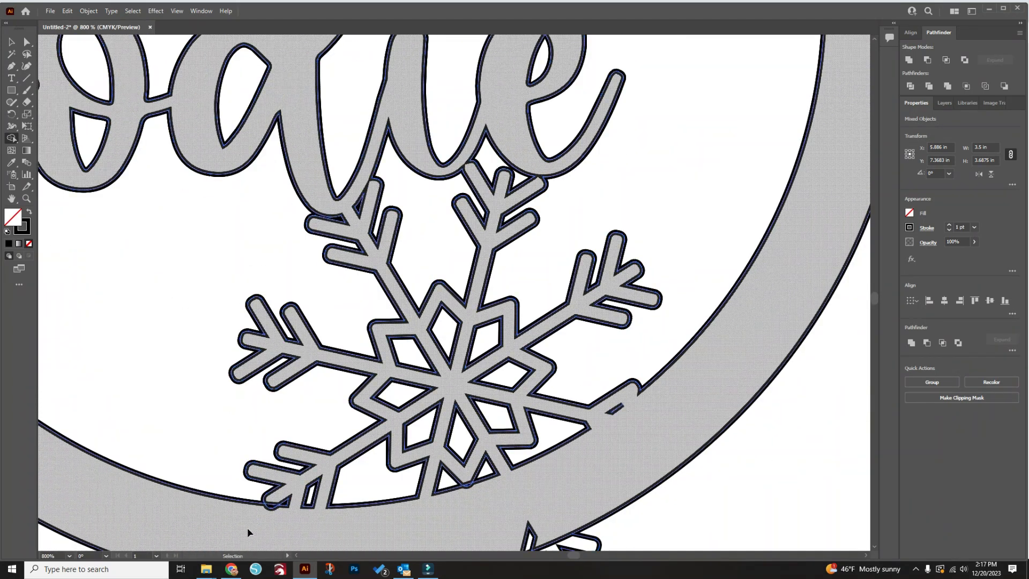
{"action": "scroll", "coordinate": [276, 515], "scroll_direction": "up", "scroll_amount": 4}
{"action": "scroll", "coordinate": [305, 525], "scroll_direction": "up", "scroll_amount": 2}
{"action": "left_click_drag", "start_coordinate": [343, 503], "coordinate": [345, 468]}
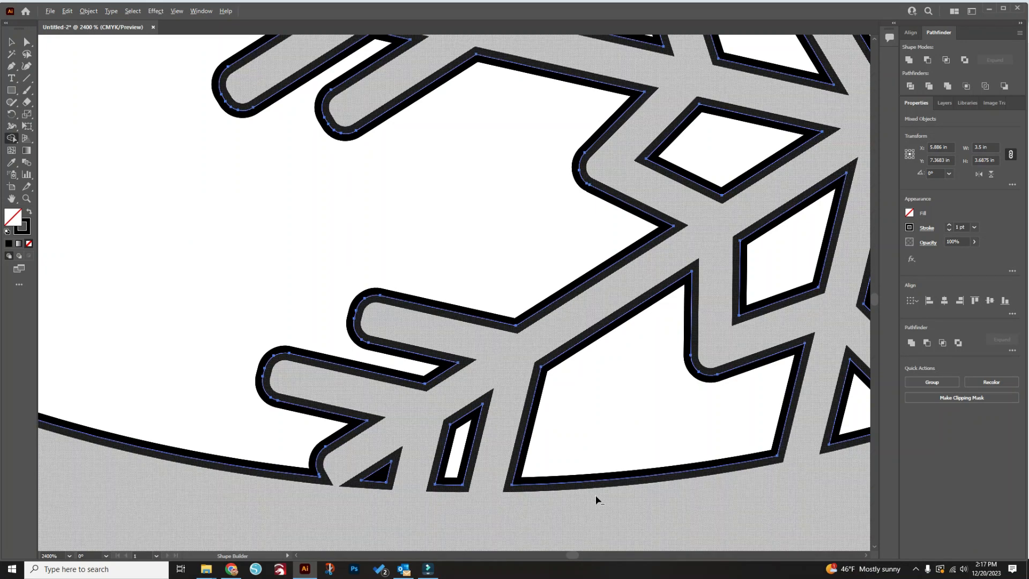
Merge the lower snowflake's arm notches along the ring's lower outer edge into the ring
{"action": "scroll", "coordinate": [596, 500], "scroll_direction": "down", "scroll_amount": 3}
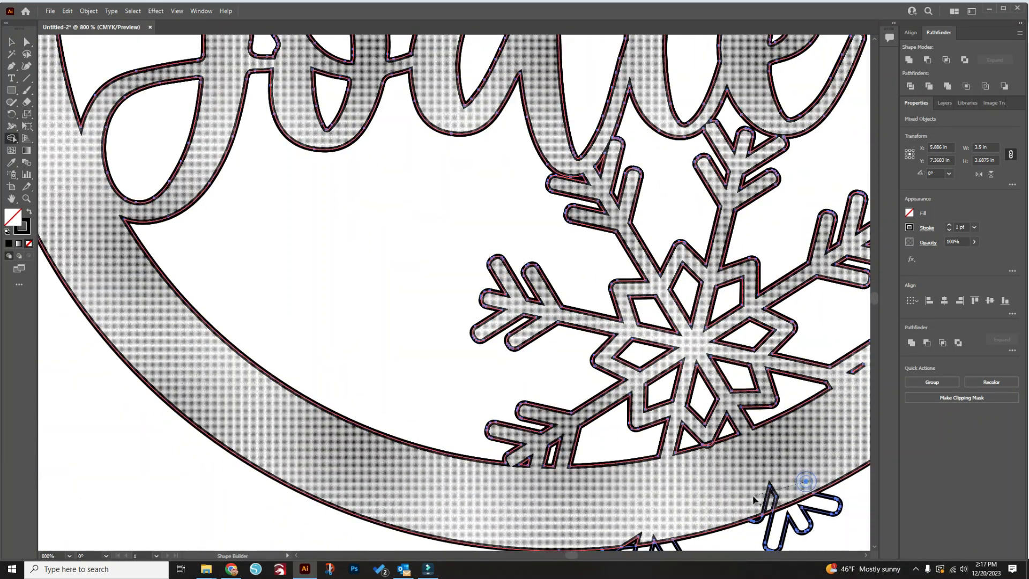
{"action": "scroll", "coordinate": [642, 498], "scroll_direction": "up", "scroll_amount": 2}
{"action": "scroll", "coordinate": [642, 498], "scroll_direction": "up", "scroll_amount": 2}
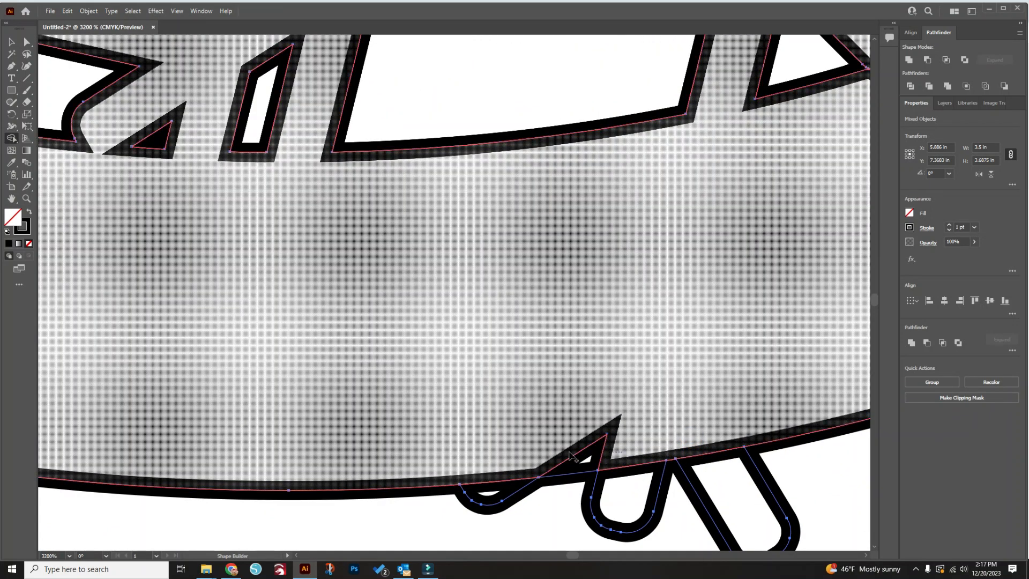
{"action": "left_click", "coordinate": [614, 447]}
{"action": "scroll", "coordinate": [665, 407], "scroll_direction": "down", "scroll_amount": 4}
{"action": "scroll", "coordinate": [664, 408], "scroll_direction": "right", "scroll_amount": 5}
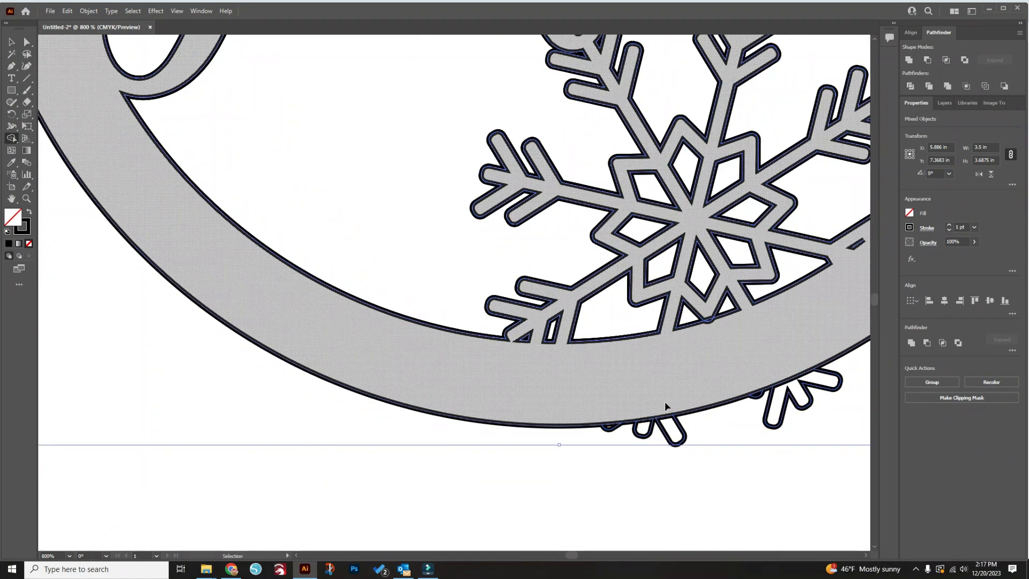
Check the ring, name and large snowflake for unmerged pieces, and merge the diamond tip at the ring's upper outer edge
{"action": "scroll", "coordinate": [562, 362], "scroll_direction": "down", "scroll_amount": 3}
{"action": "scroll", "coordinate": [552, 363], "scroll_direction": "up", "scroll_amount": 3}
{"action": "scroll", "coordinate": [557, 370], "scroll_direction": "down", "scroll_amount": 1}
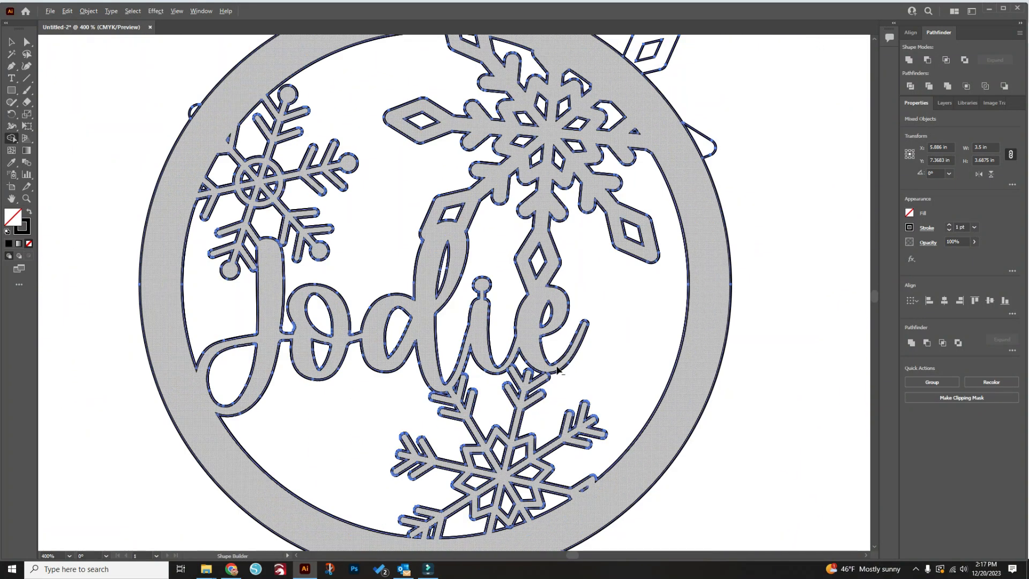
{"action": "scroll", "coordinate": [659, 135], "scroll_direction": "up", "scroll_amount": 3}
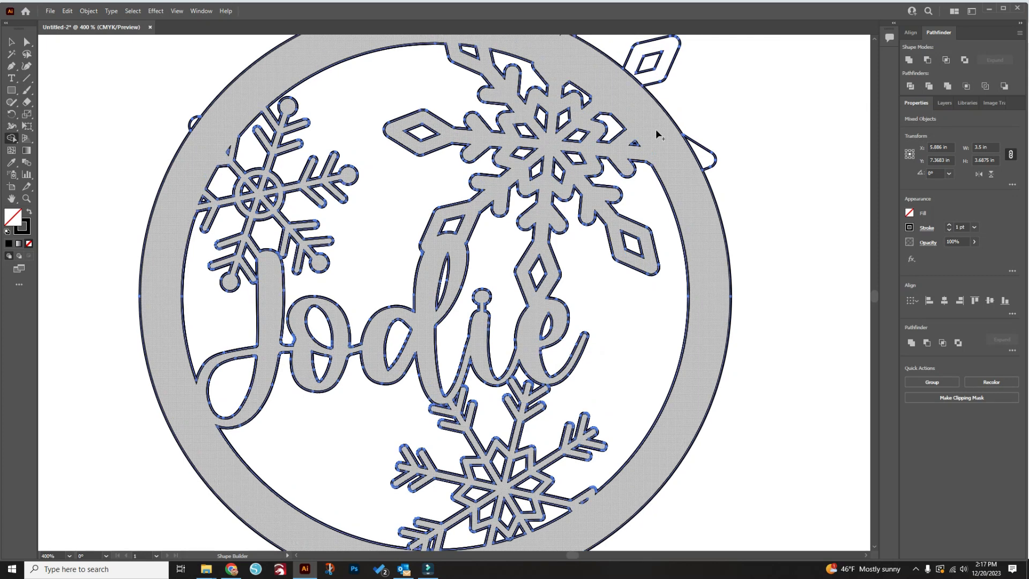
{"action": "scroll", "coordinate": [570, 111], "scroll_direction": "up", "scroll_amount": 7}
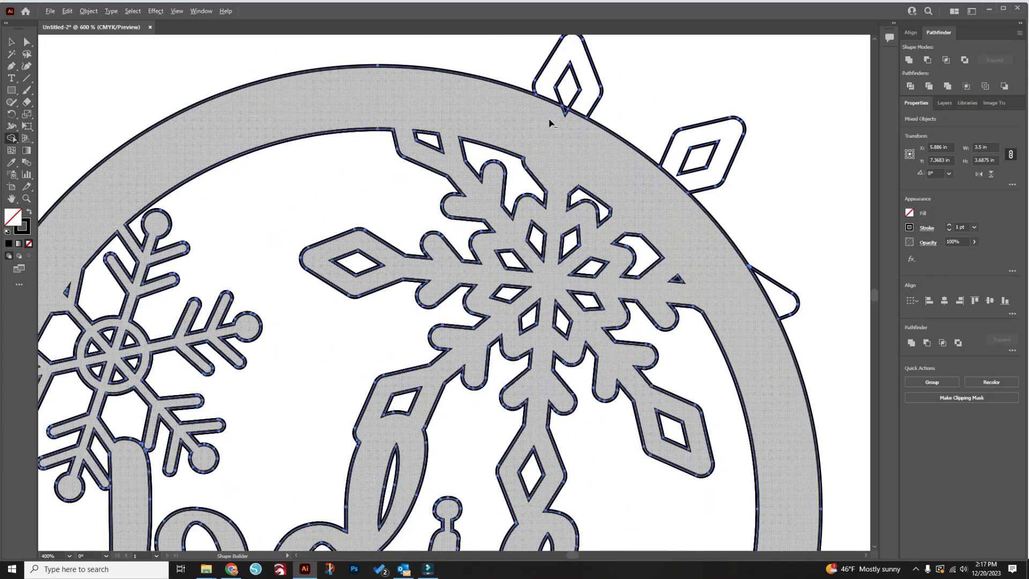
{"action": "scroll", "coordinate": [582, 262], "scroll_direction": "down", "scroll_amount": 3}
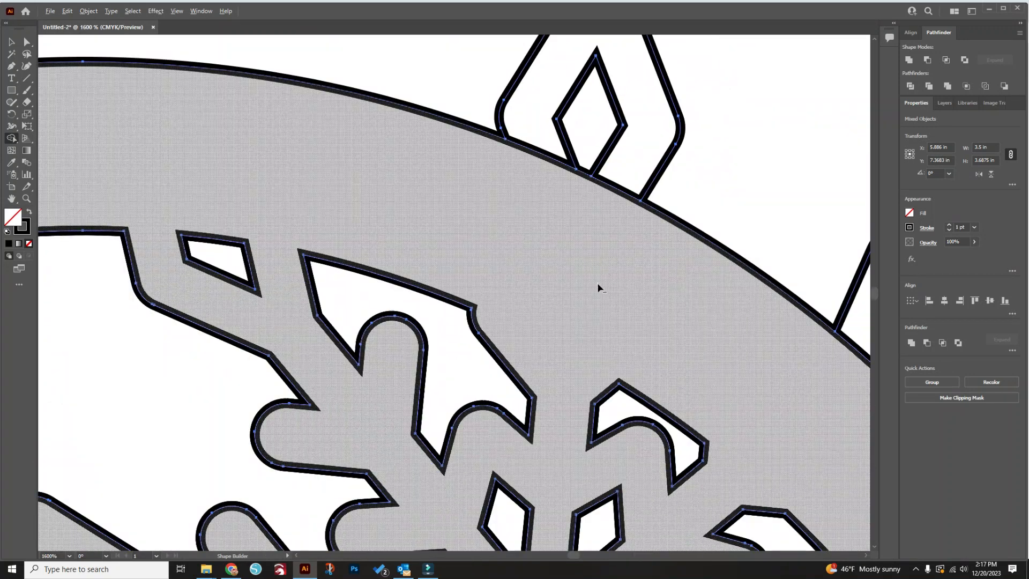
{"action": "scroll", "coordinate": [599, 288], "scroll_direction": "down", "scroll_amount": 2}
{"action": "scroll", "coordinate": [655, 340], "scroll_direction": "down", "scroll_amount": 3}
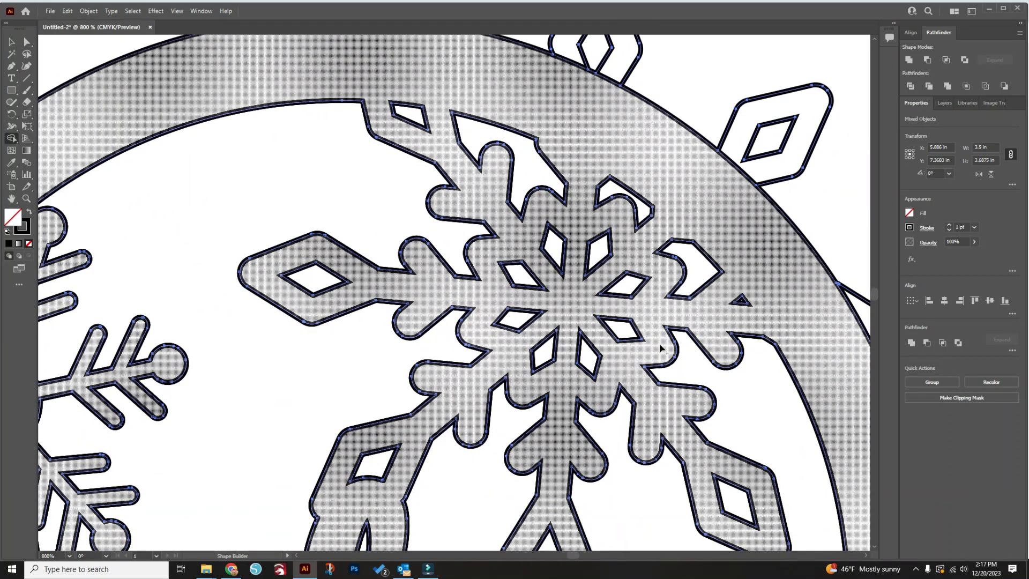
{"action": "scroll", "coordinate": [661, 349], "scroll_direction": "down", "scroll_amount": 5}
{"action": "scroll", "coordinate": [320, 305], "scroll_direction": "down", "scroll_amount": 1}
{"action": "scroll", "coordinate": [319, 305], "scroll_direction": "down", "scroll_amount": 2}
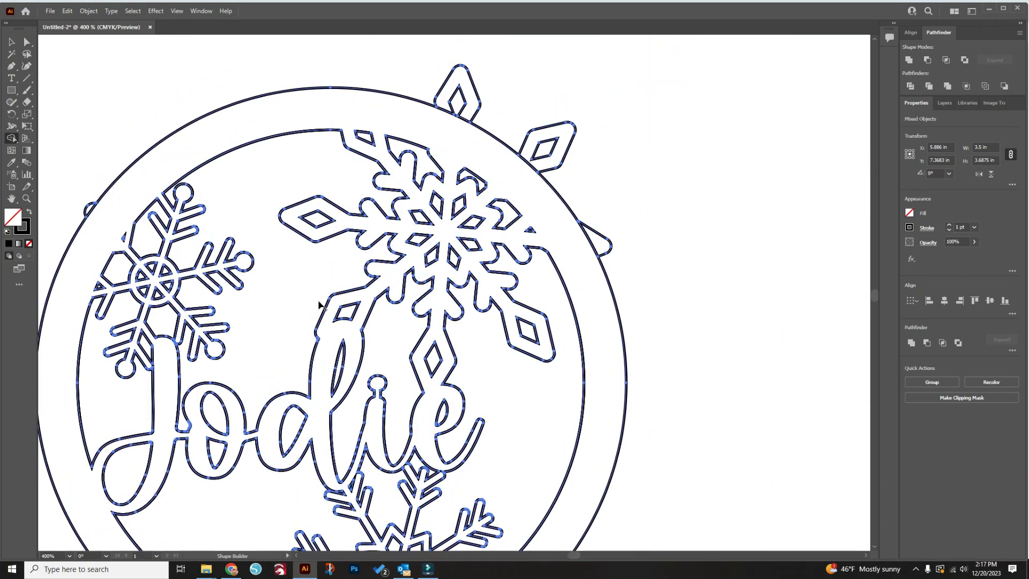
{"action": "scroll", "coordinate": [319, 305], "scroll_direction": "up", "scroll_amount": 3}
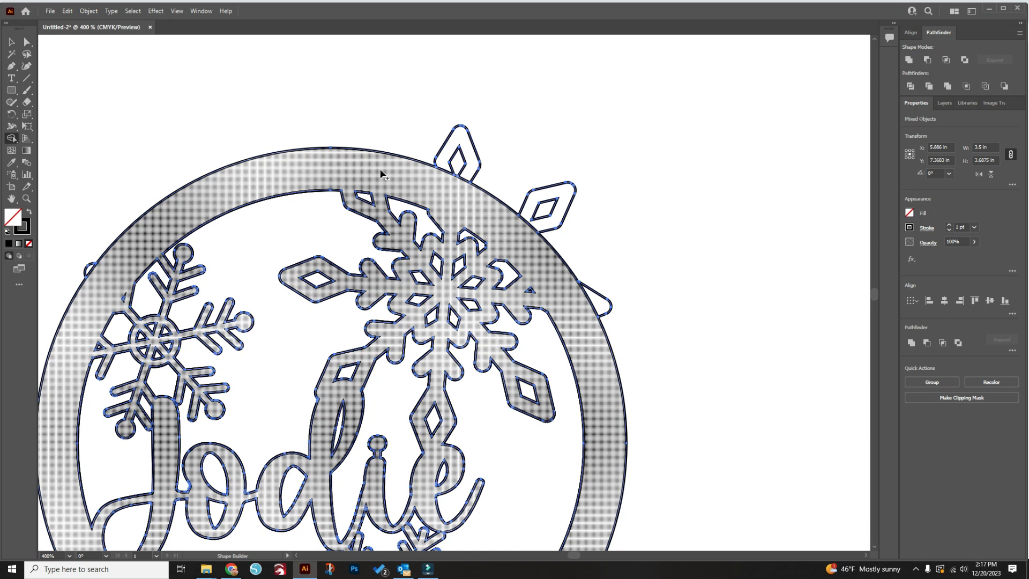
{"action": "mouse_move", "coordinate": [428, 574]}
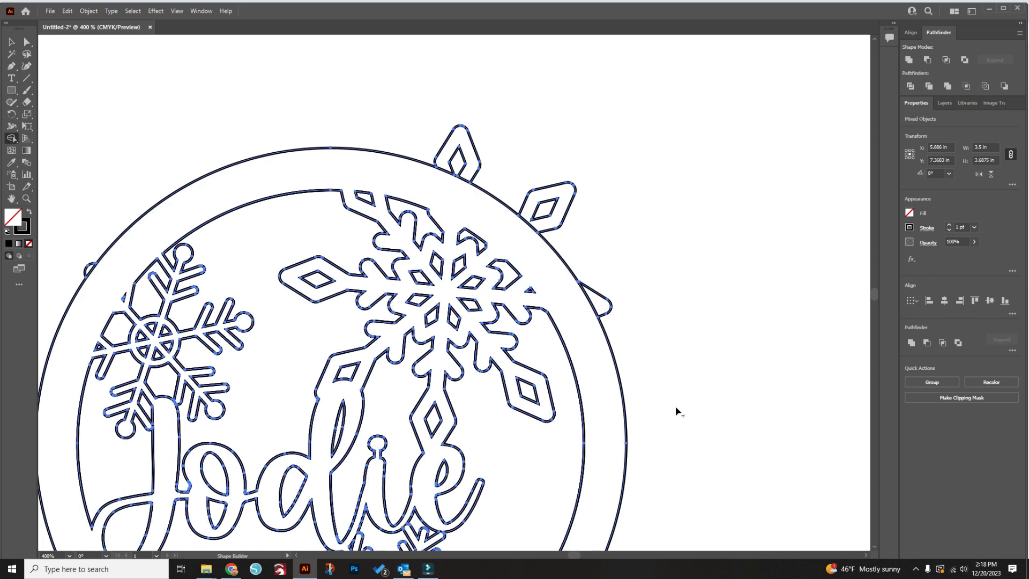
Move the merged ornament away from the leftover outlines and arm pieces, including the loop inside the letter e, and delete those leftovers
{"action": "key", "text": "v"}
{"action": "left_click", "coordinate": [745, 282]}
{"action": "scroll", "coordinate": [738, 280], "scroll_direction": "down", "scroll_amount": 1}
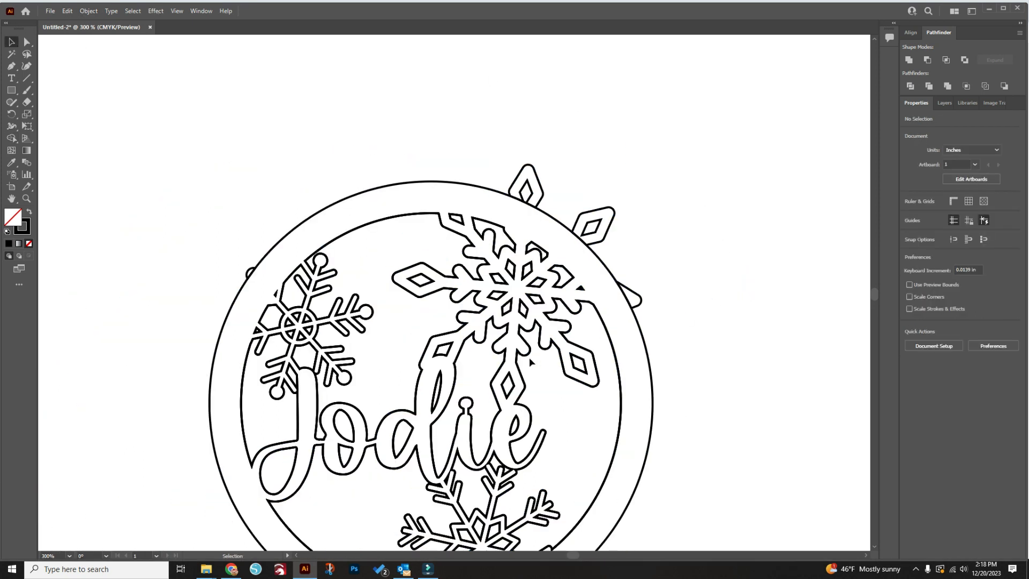
{"action": "scroll", "coordinate": [534, 320], "scroll_direction": "down", "scroll_amount": 5}
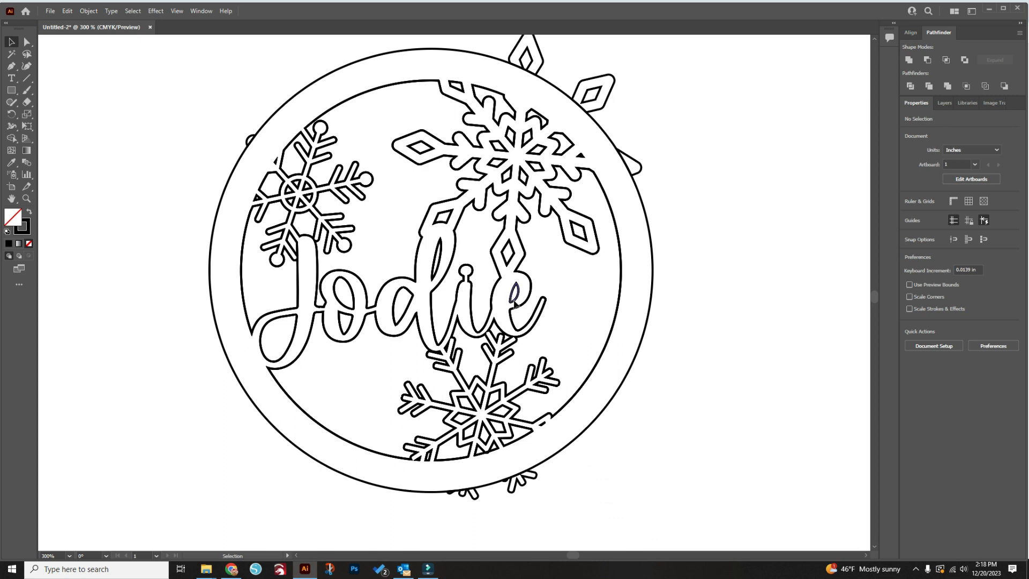
{"action": "left_click_drag", "start_coordinate": [514, 298], "coordinate": [580, 290]}
{"action": "left_click_drag", "start_coordinate": [652, 291], "coordinate": [472, 181]}
{"action": "scroll", "coordinate": [761, 294], "scroll_direction": "down", "scroll_amount": 2}
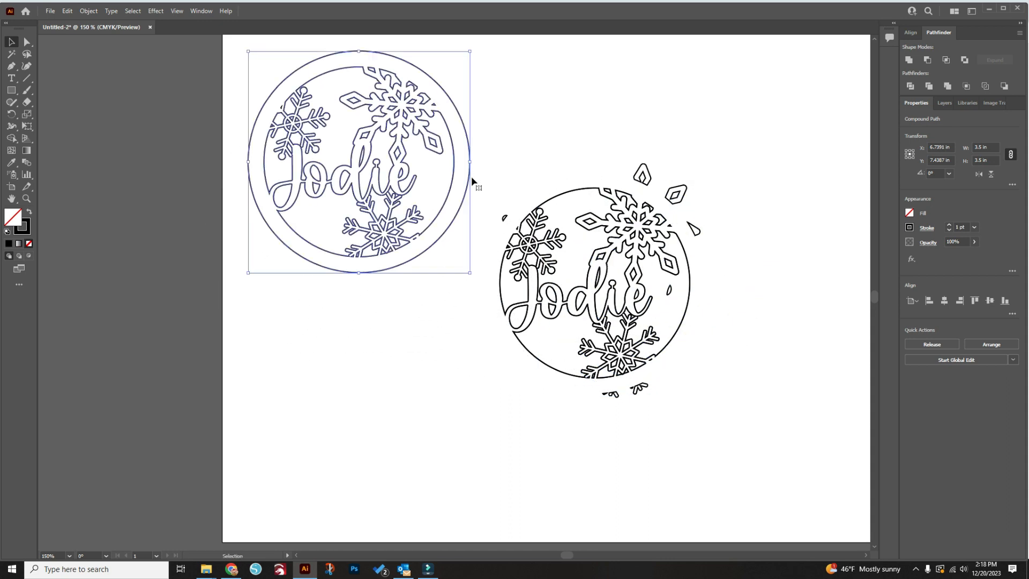
{"action": "left_click_drag", "start_coordinate": [763, 419], "coordinate": [504, 163]}
{"action": "key", "text": "Delete"}
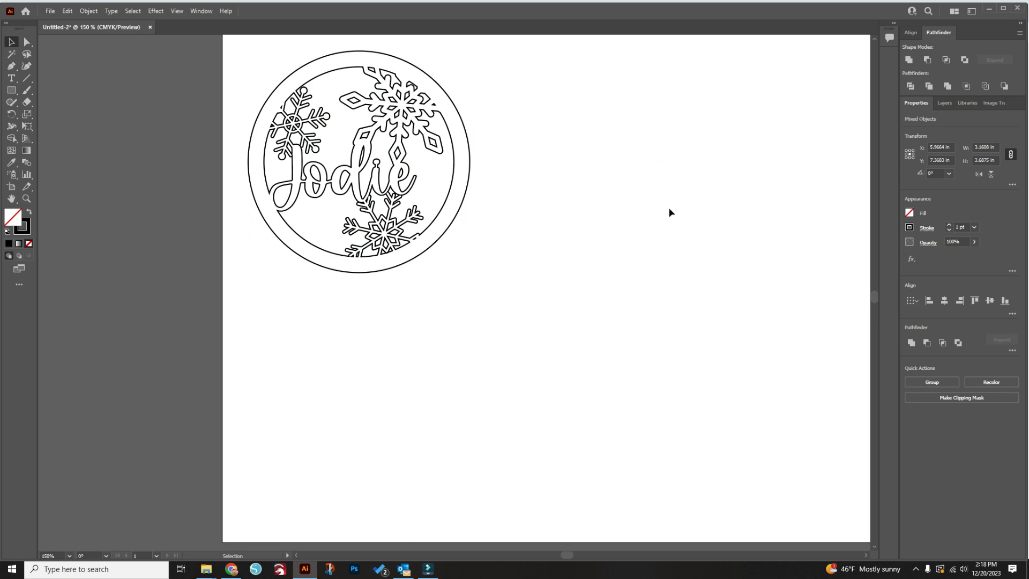
Cut the finished ornament, paste it back in the middle of the artboard and deselect it
{"action": "left_click", "coordinate": [406, 109]}
{"action": "key", "text": "ctrl+x"}
{"action": "key", "text": "ctrl+v"}
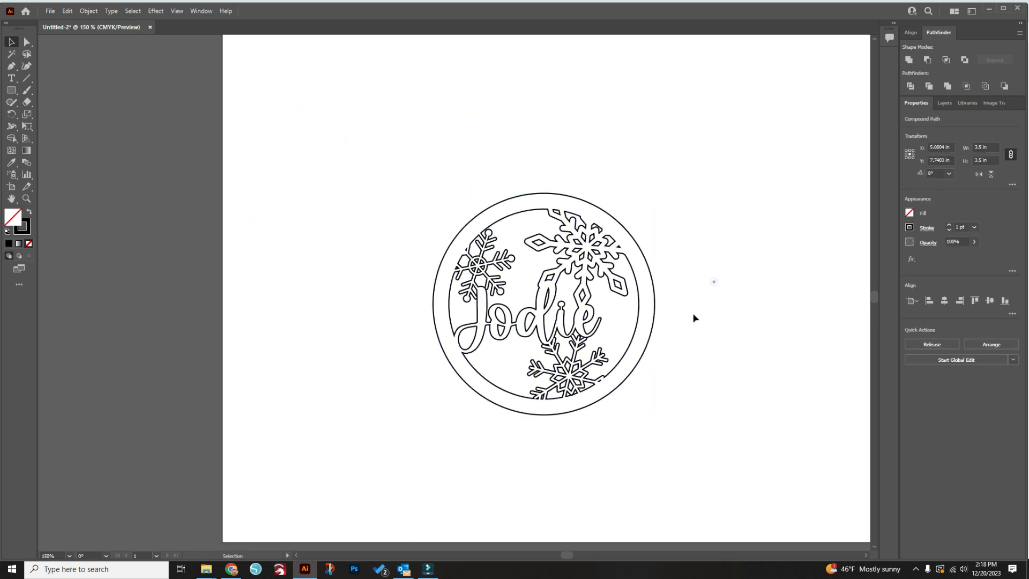
{"action": "mouse_move", "coordinate": [429, 575]}
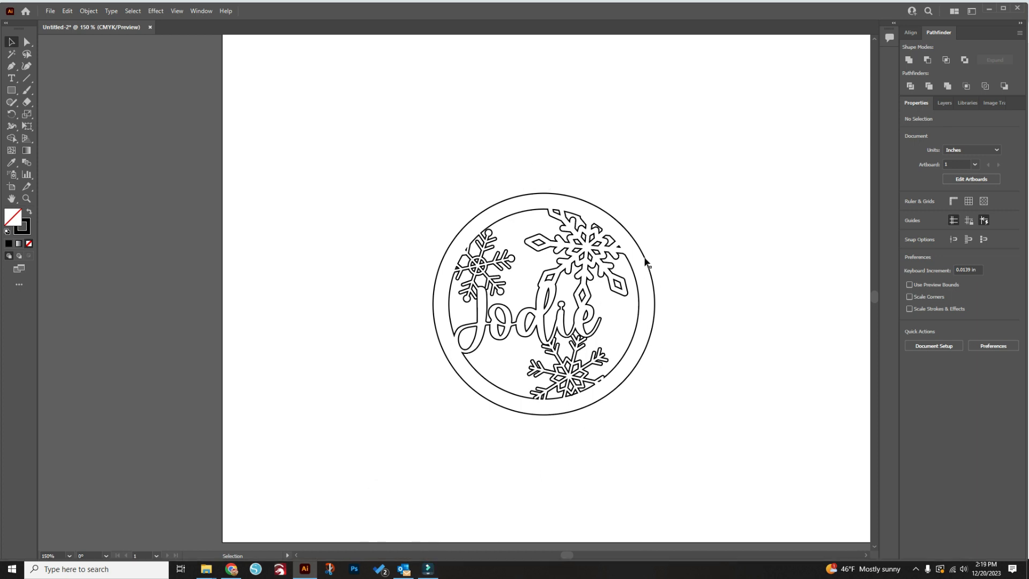
Draw a small circle above the ornament with the Ellipse tool
{"action": "left_click_drag", "start_coordinate": [11, 90], "coordinate": [48, 117]}
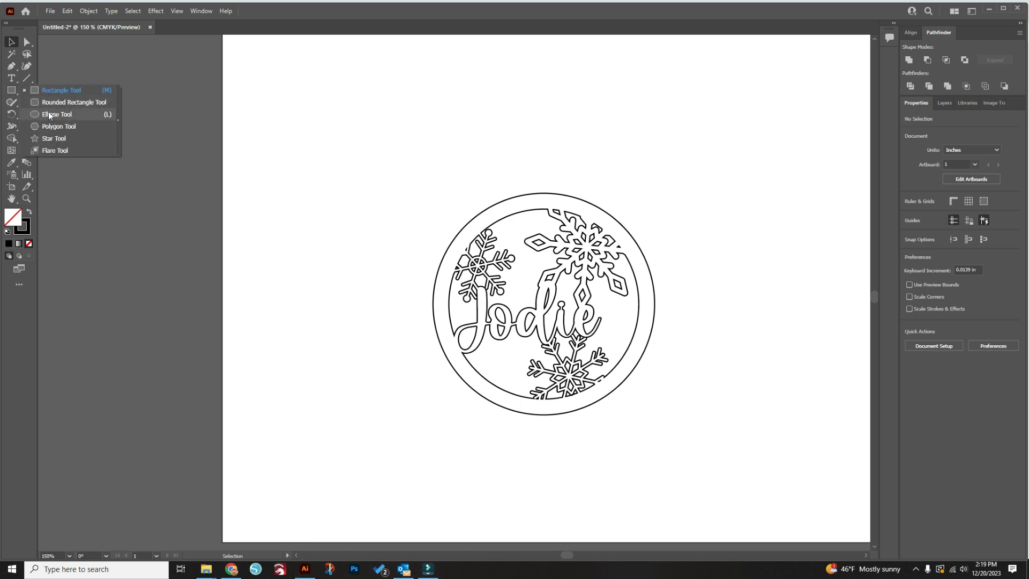
{"action": "left_click", "coordinate": [46, 113]}
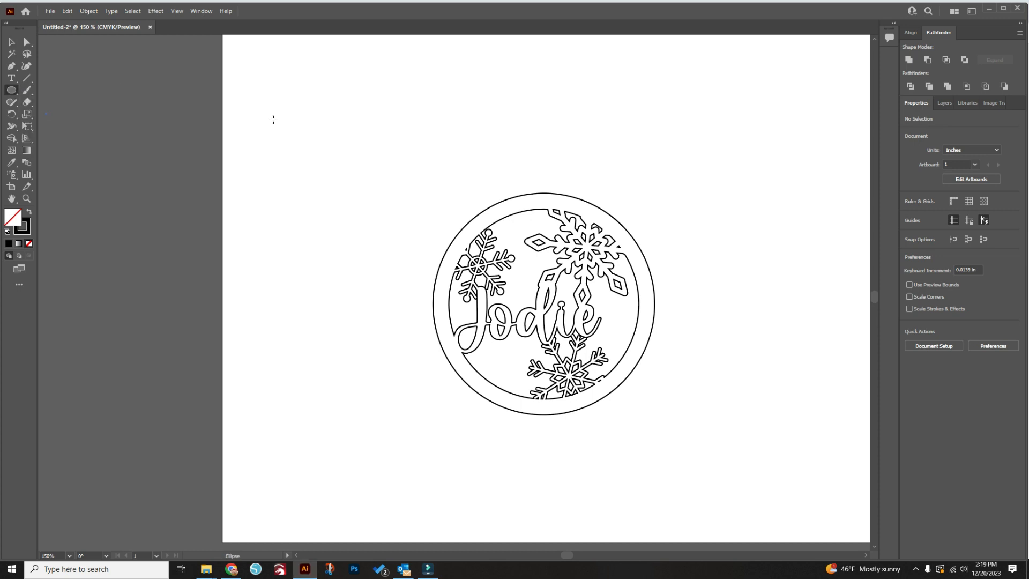
{"action": "left_click_drag", "start_coordinate": [519, 103], "coordinate": [550, 133]}
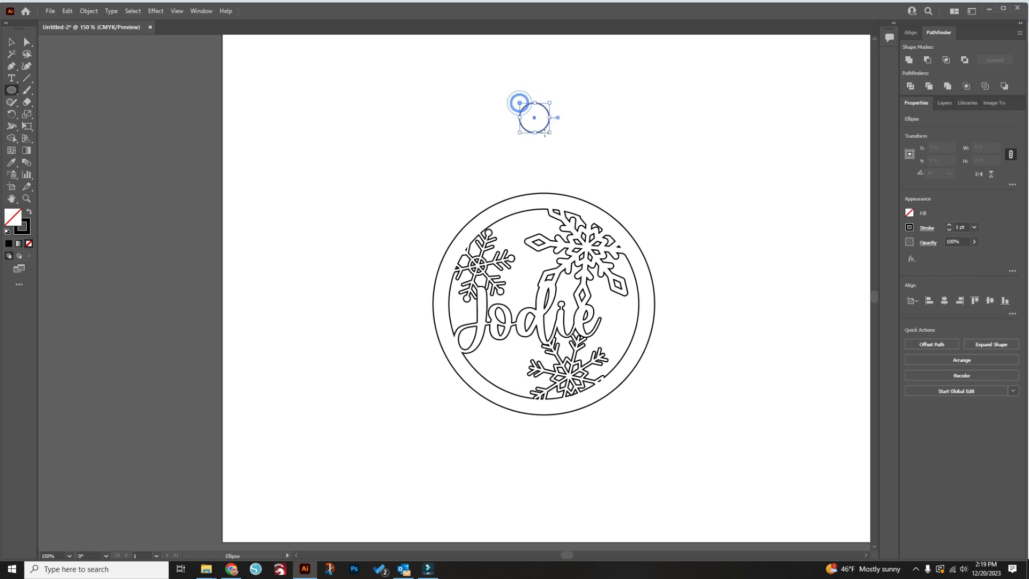
Set the small circle's width and height to 0.5 in and add a concentric 0.25 in copy inside it
{"action": "left_click", "coordinate": [998, 143]}
{"action": "type", "text": ".5"}
{"action": "key", "text": "Return"}
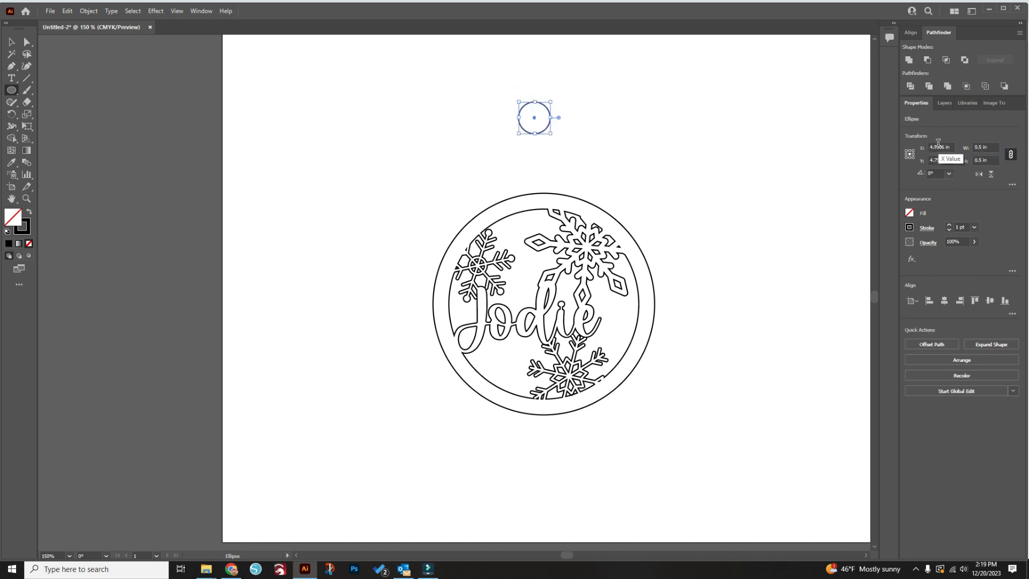
{"action": "left_click", "coordinate": [987, 147]}
{"action": "type", "text": ".25"}
{"action": "key", "text": "Return"}
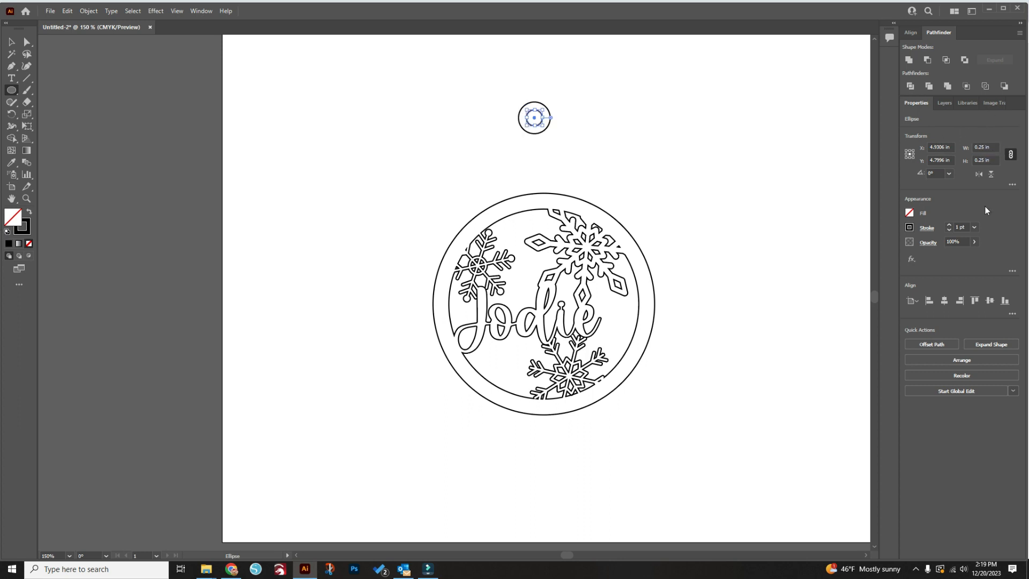
Move both small circles down to overlap the ornament's upper edge and align them with the ornament on their horizontal centers
{"action": "key", "text": "v"}
{"action": "left_click_drag", "start_coordinate": [572, 142], "coordinate": [502, 71]}
{"action": "left_click_drag", "start_coordinate": [536, 124], "coordinate": [548, 188]}
{"action": "left_click_drag", "start_coordinate": [589, 444], "coordinate": [477, 92]}
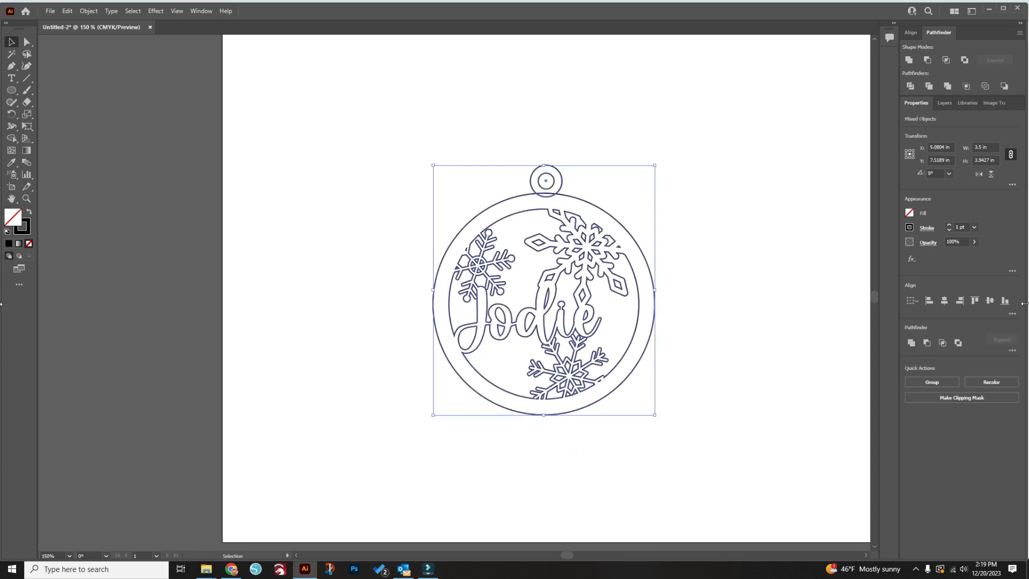
{"action": "left_click", "coordinate": [945, 301]}
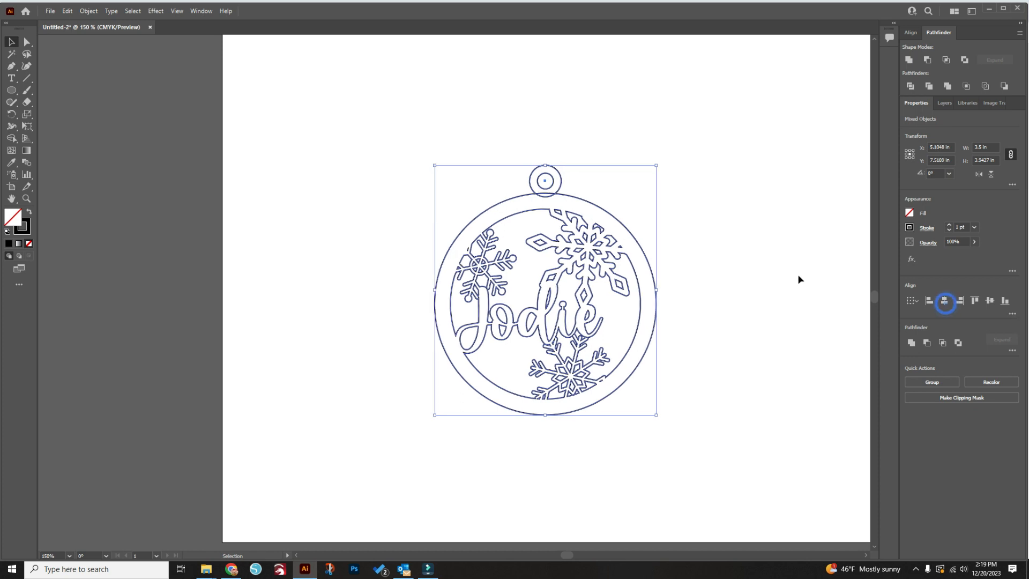
Merge the 0.5 in circle with the ornament's ring using the Shape Builder tool, keeping the inner circle as a hole
{"action": "left_click", "coordinate": [778, 286]}
{"action": "key", "text": "ctrl+a"}
{"action": "left_click", "coordinate": [11, 138]}
{"action": "left_click_drag", "start_coordinate": [550, 204], "coordinate": [537, 191]}
{"action": "key", "text": "v"}
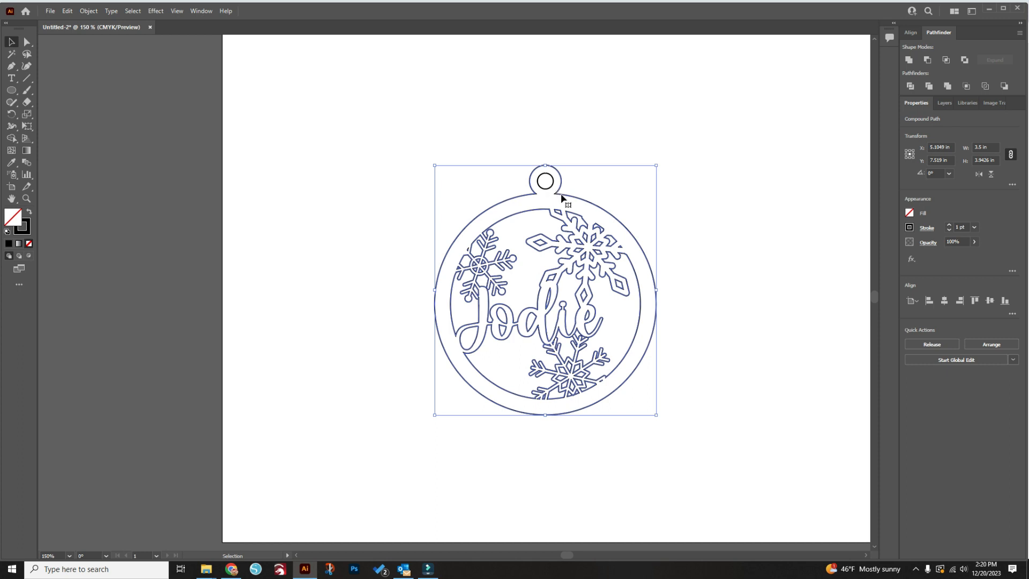
{"action": "left_click", "coordinate": [662, 201]}
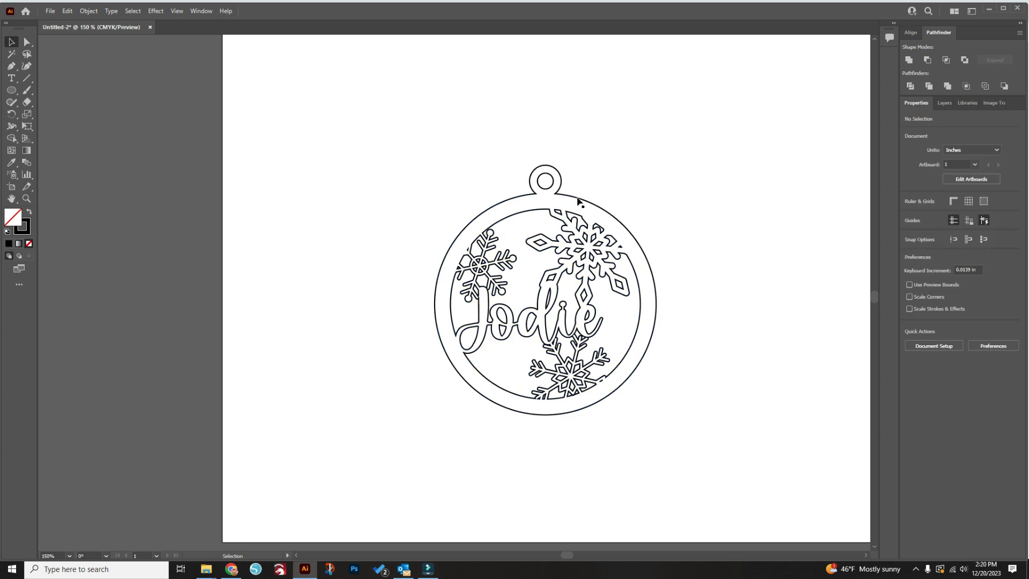
Group the hanger's inner circle with the ornament, shift the group slightly up and left on the artboard, and deselect it
{"action": "left_click", "coordinate": [549, 177]}
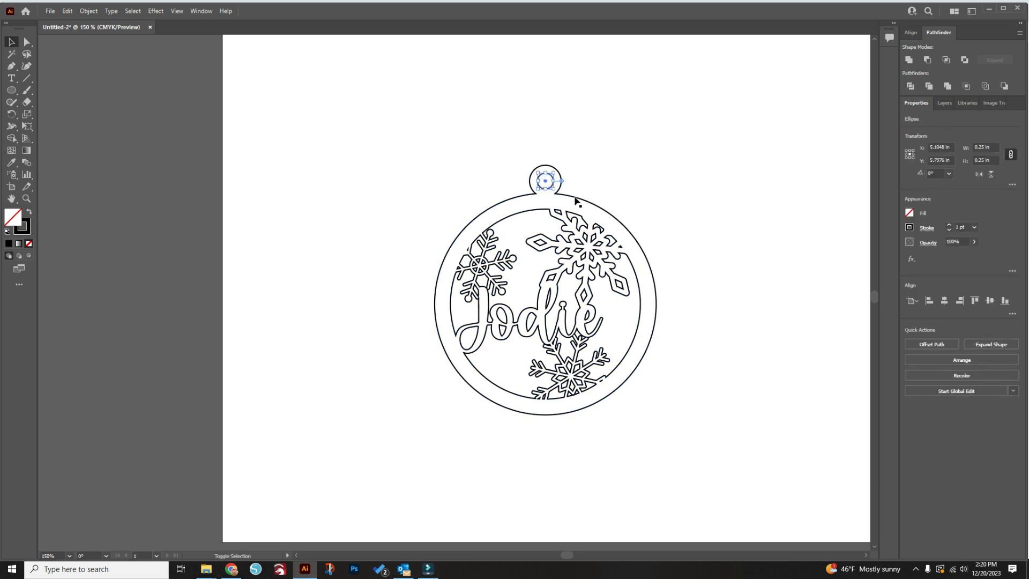
{"action": "left_click", "coordinate": [576, 197], "text": "shift"}
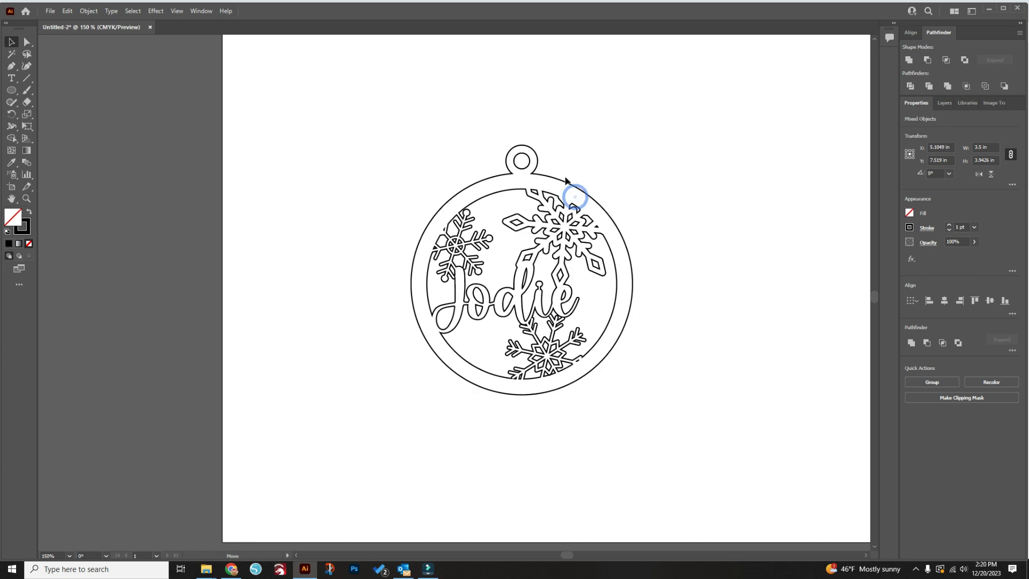
{"action": "left_click", "coordinate": [570, 202]}
{"action": "left_click", "coordinate": [393, 114]}
{"action": "left_click_drag", "start_coordinate": [393, 114], "coordinate": [728, 400]}
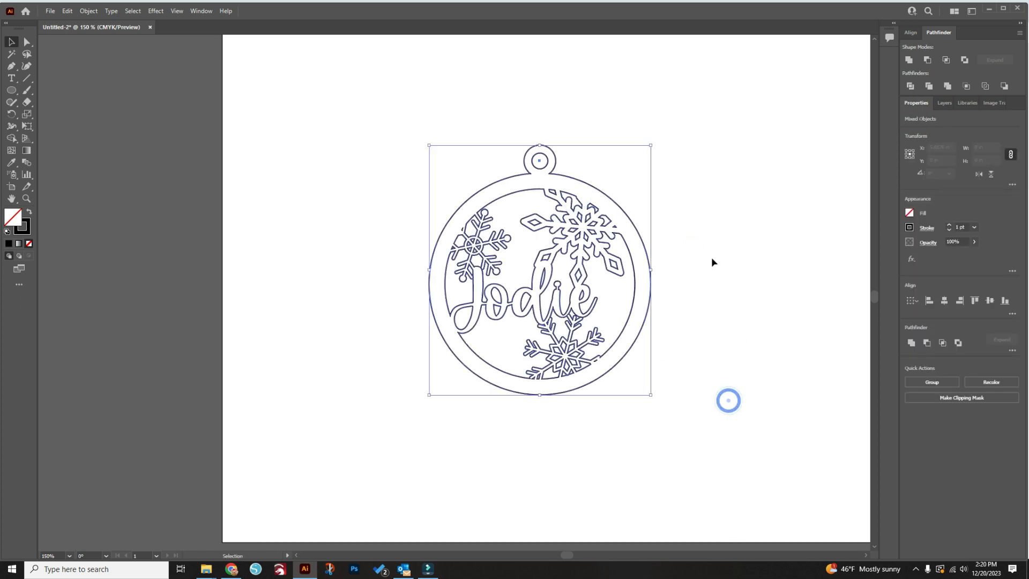
{"action": "left_click", "coordinate": [726, 306]}
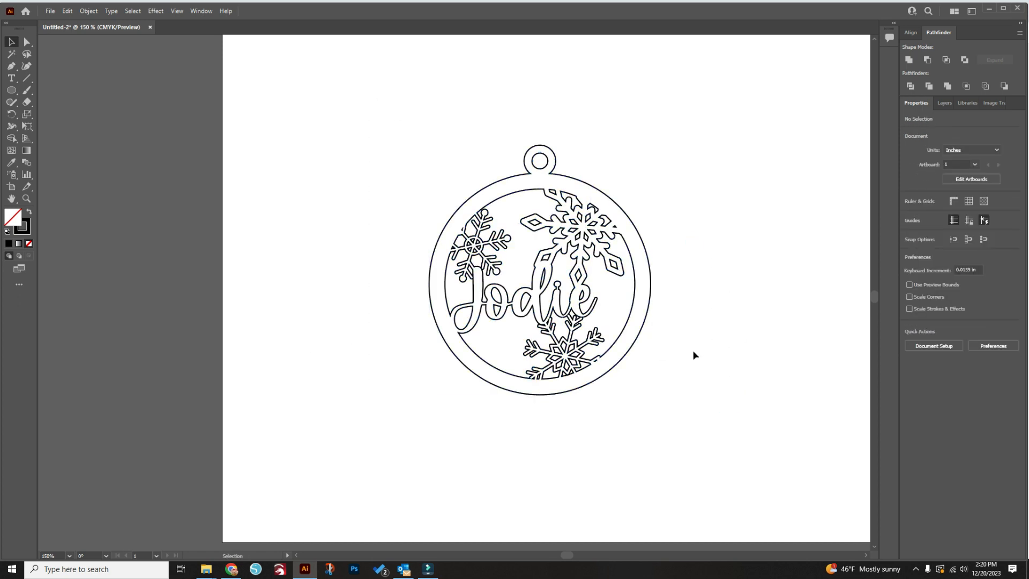